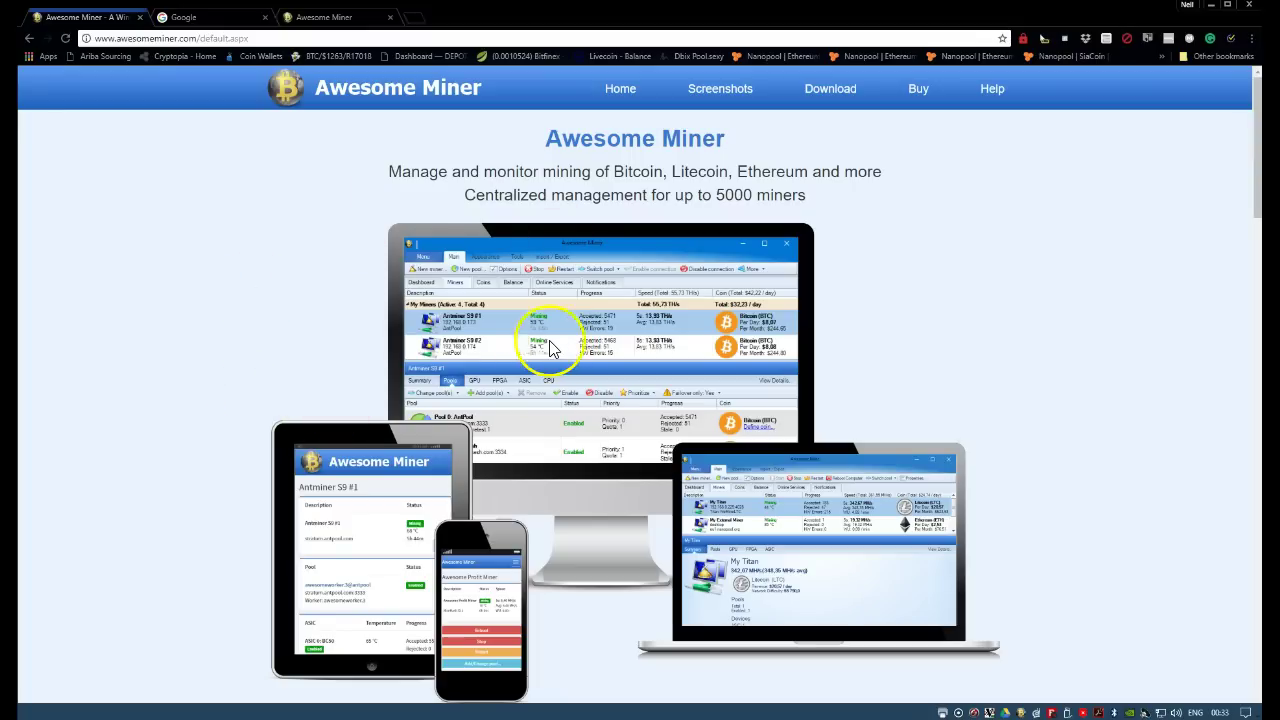
- Open the Awesome Miner Web help page on awesomeminer.com and browse its desktop and mobile screenshots
{"action": "left_click", "coordinate": [918, 92]}
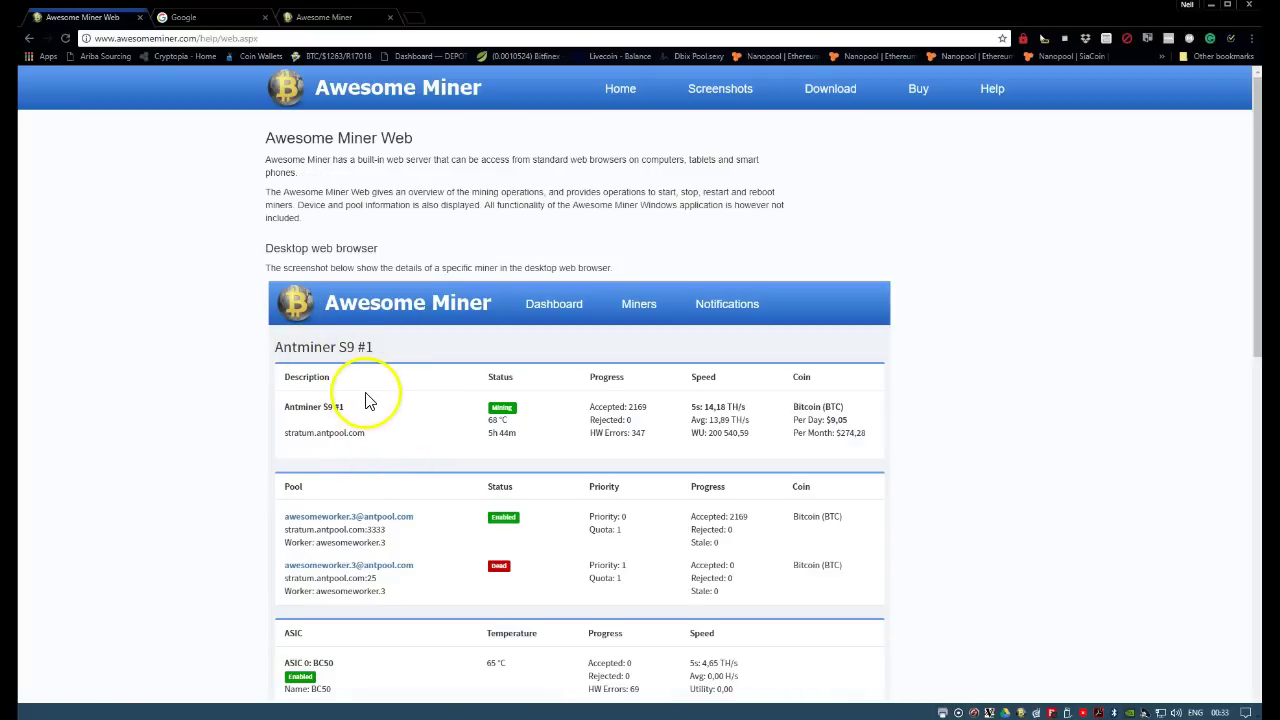
{"action": "scroll", "coordinate": [443, 405], "scroll_direction": "down", "scroll_amount": 1}
{"action": "scroll", "coordinate": [418, 421], "scroll_direction": "down", "scroll_amount": 5}
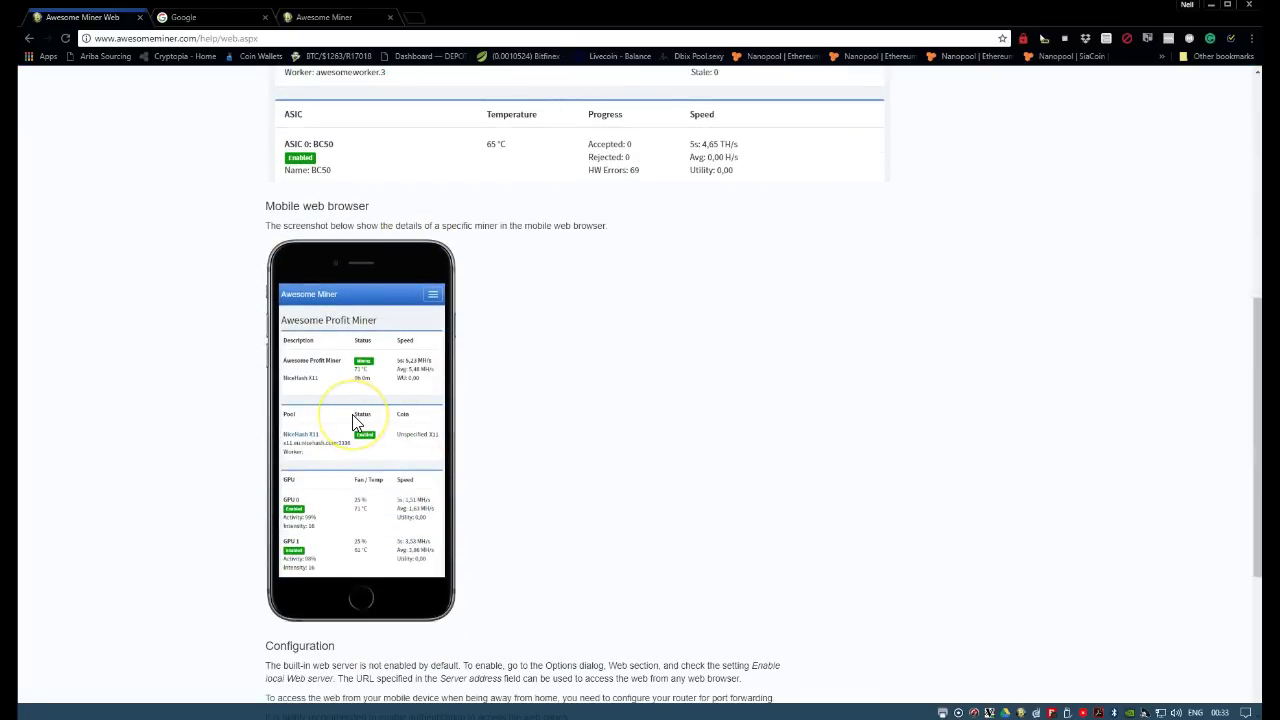
{"action": "scroll", "coordinate": [352, 414], "scroll_direction": "up", "scroll_amount": 5}
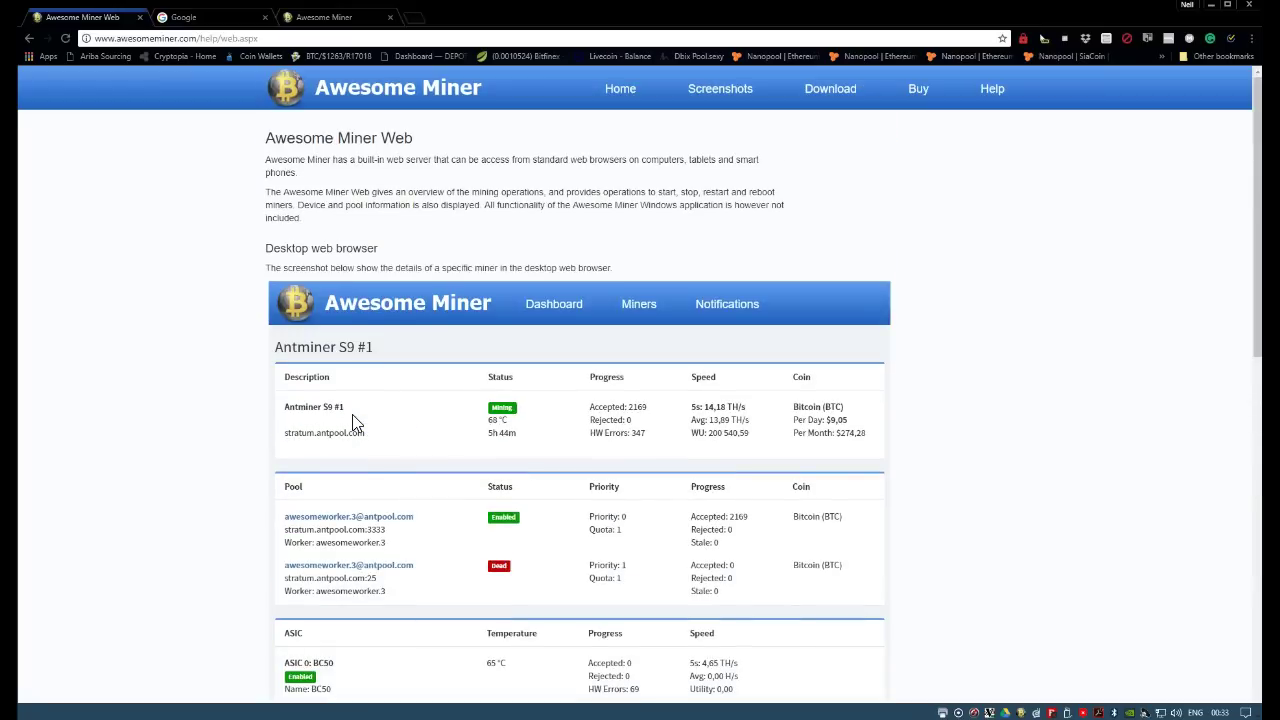
{"action": "left_click", "coordinate": [323, 422]}
- In Awesome Miner, enlarge the miners list to show all miners and bring up the Options window
{"action": "key", "text": "alt+Tab"}
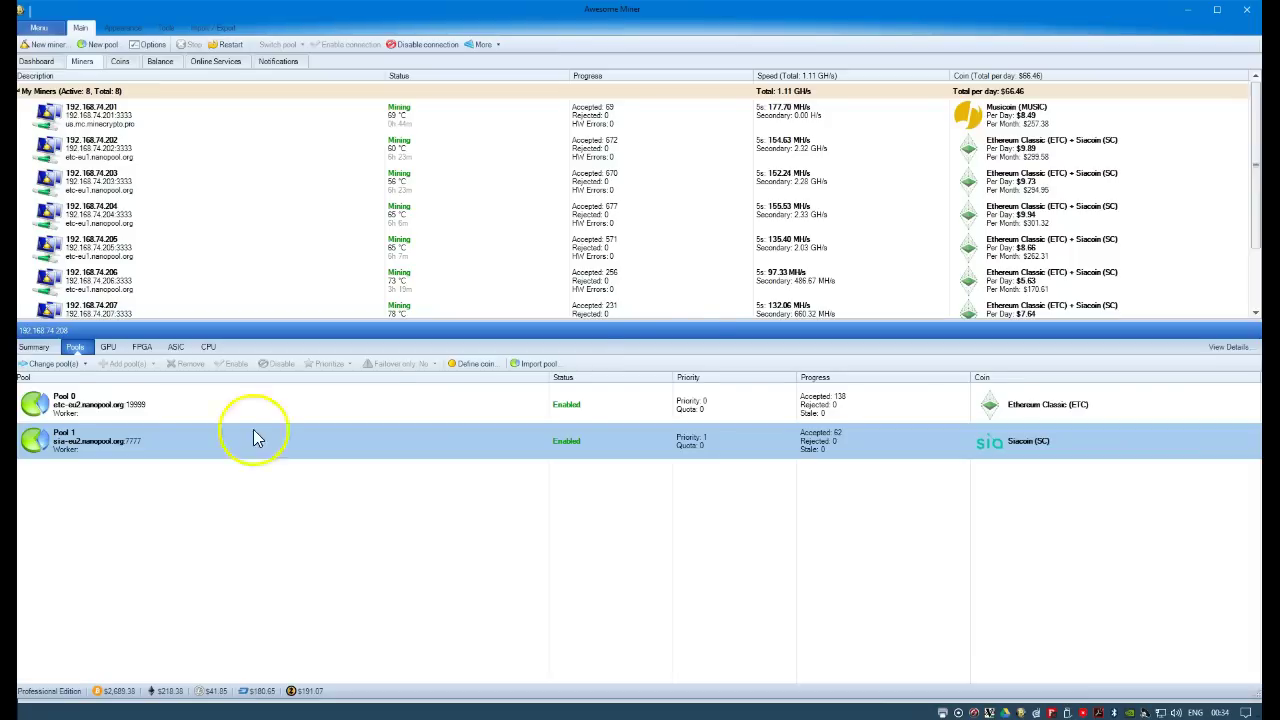
{"action": "left_click_drag", "start_coordinate": [680, 316], "coordinate": [694, 386]}
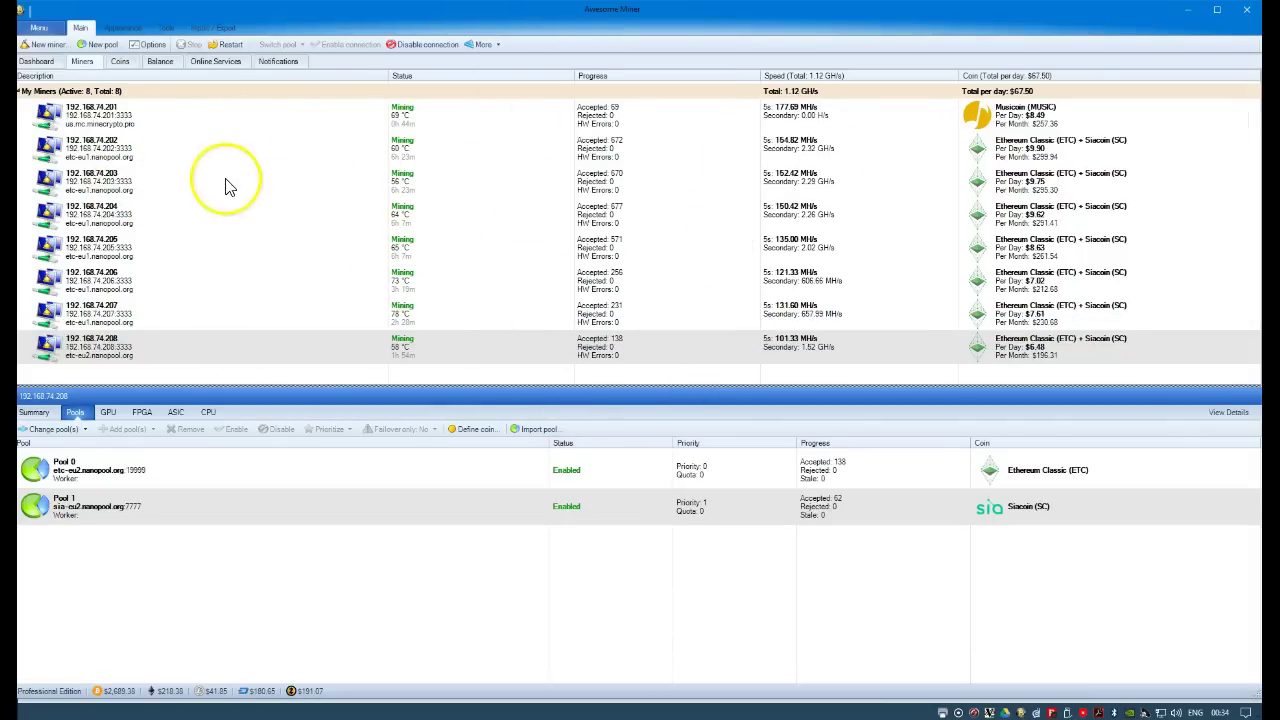
{"action": "left_click", "coordinate": [156, 47]}
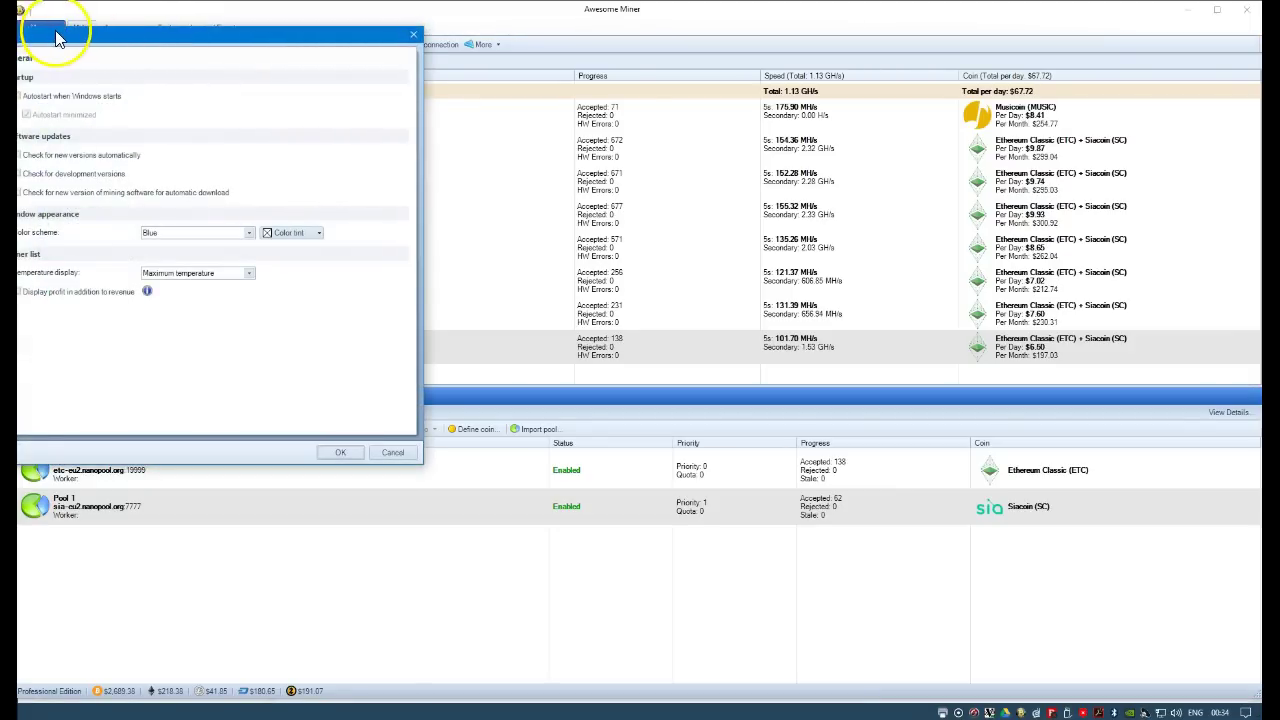
{"action": "left_click_drag", "start_coordinate": [57, 38], "coordinate": [405, 143]}
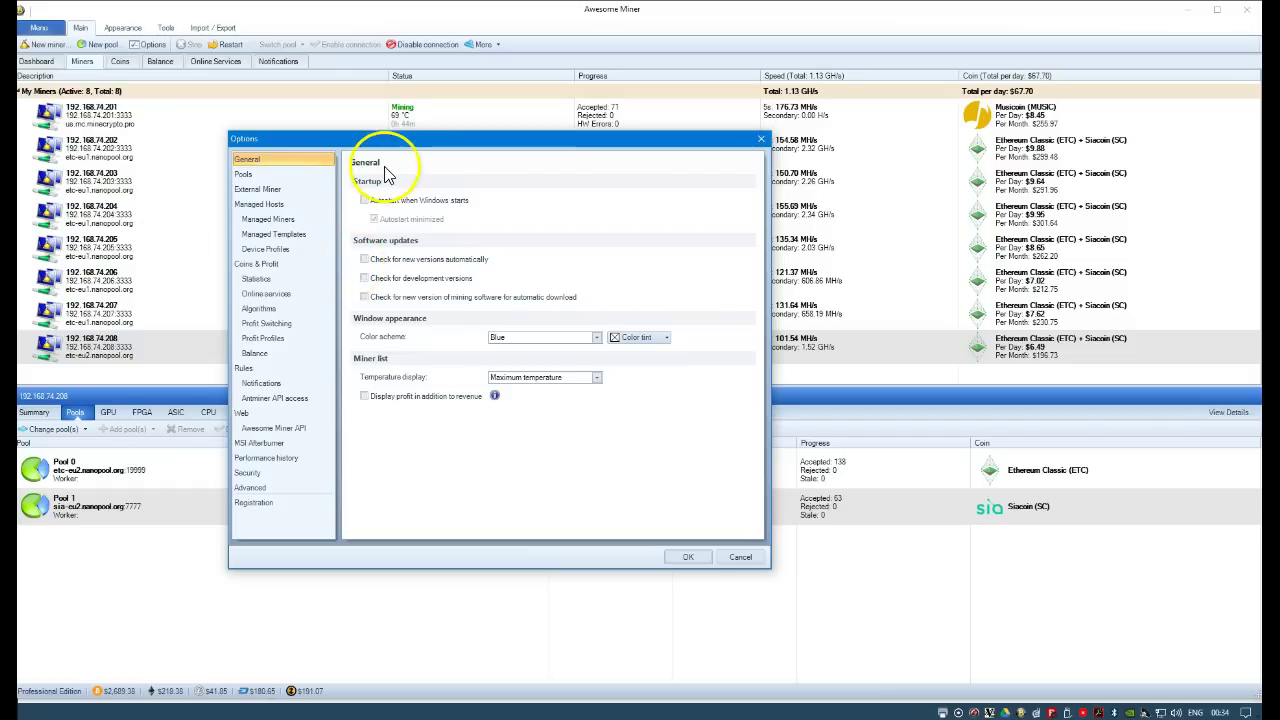
{"action": "left_click_drag", "start_coordinate": [424, 140], "coordinate": [337, 111]}
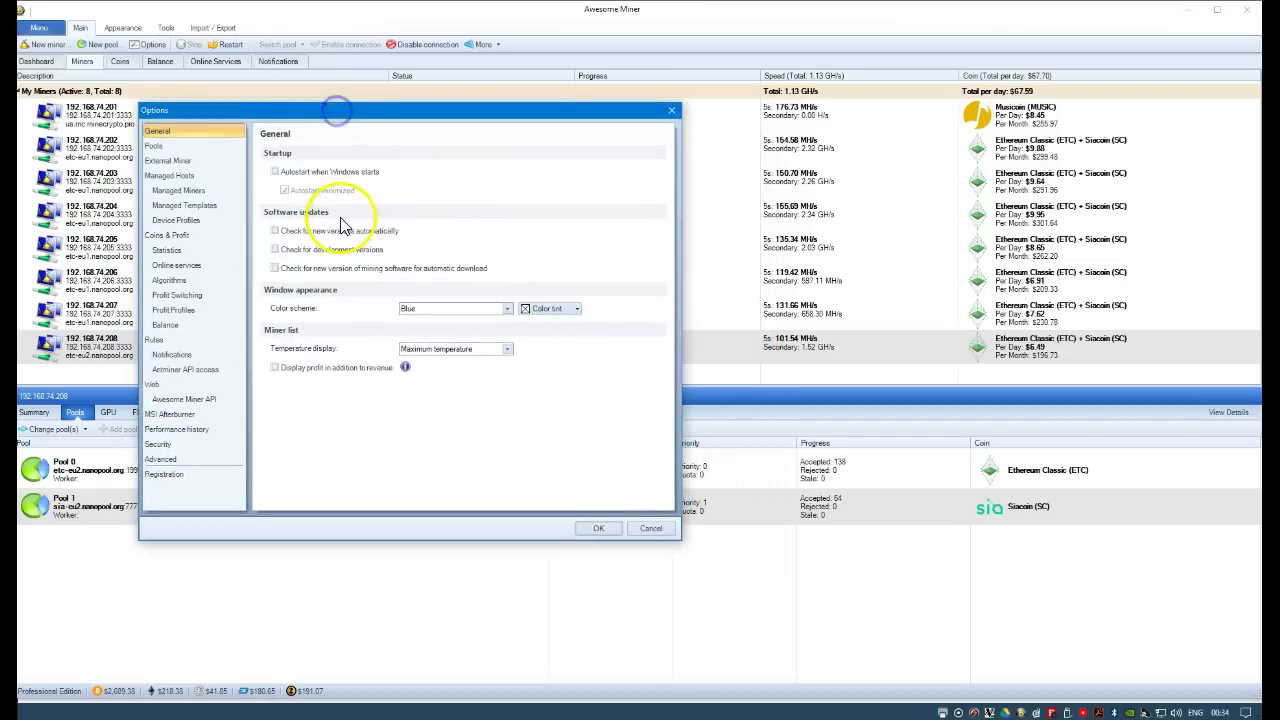
- Enable the local web server on port 17790, save, and reopen Options to verify it
{"action": "left_click", "coordinate": [170, 384]}
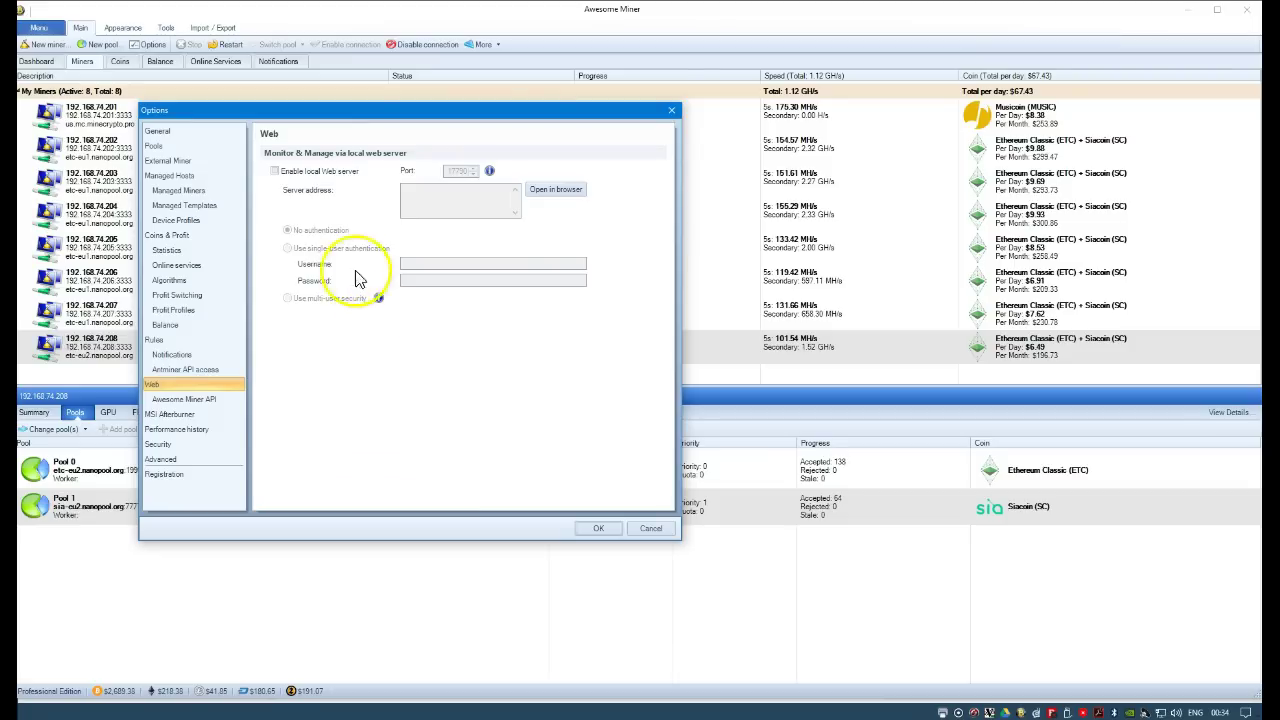
{"action": "left_click", "coordinate": [294, 179]}
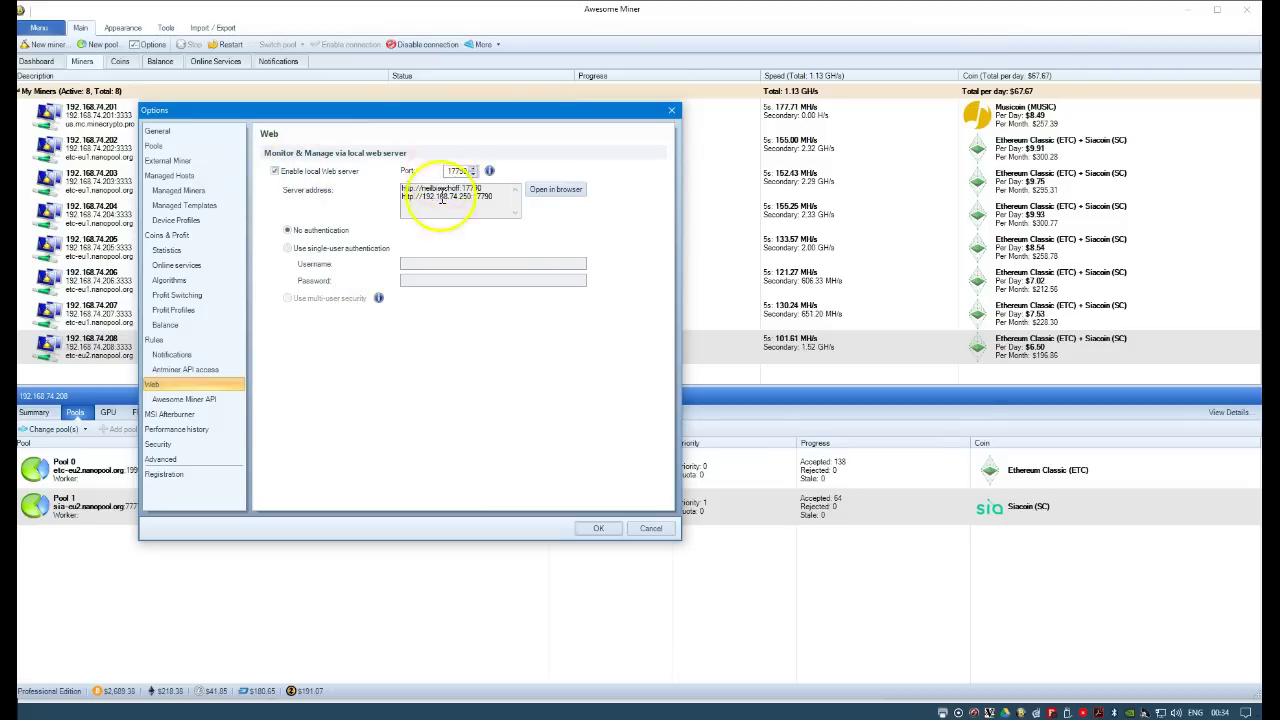
{"action": "left_click", "coordinate": [596, 529]}
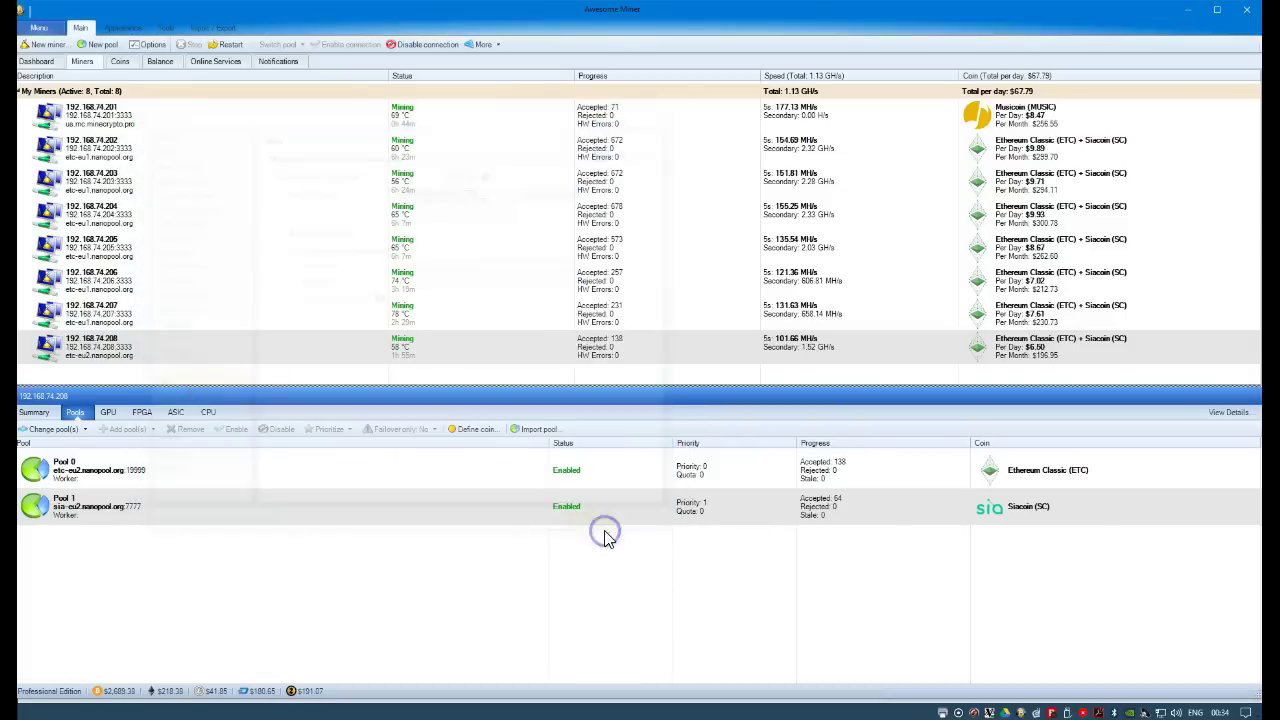
{"action": "left_click", "coordinate": [149, 44]}
{"action": "left_click_drag", "start_coordinate": [368, 72], "coordinate": [403, 69]}
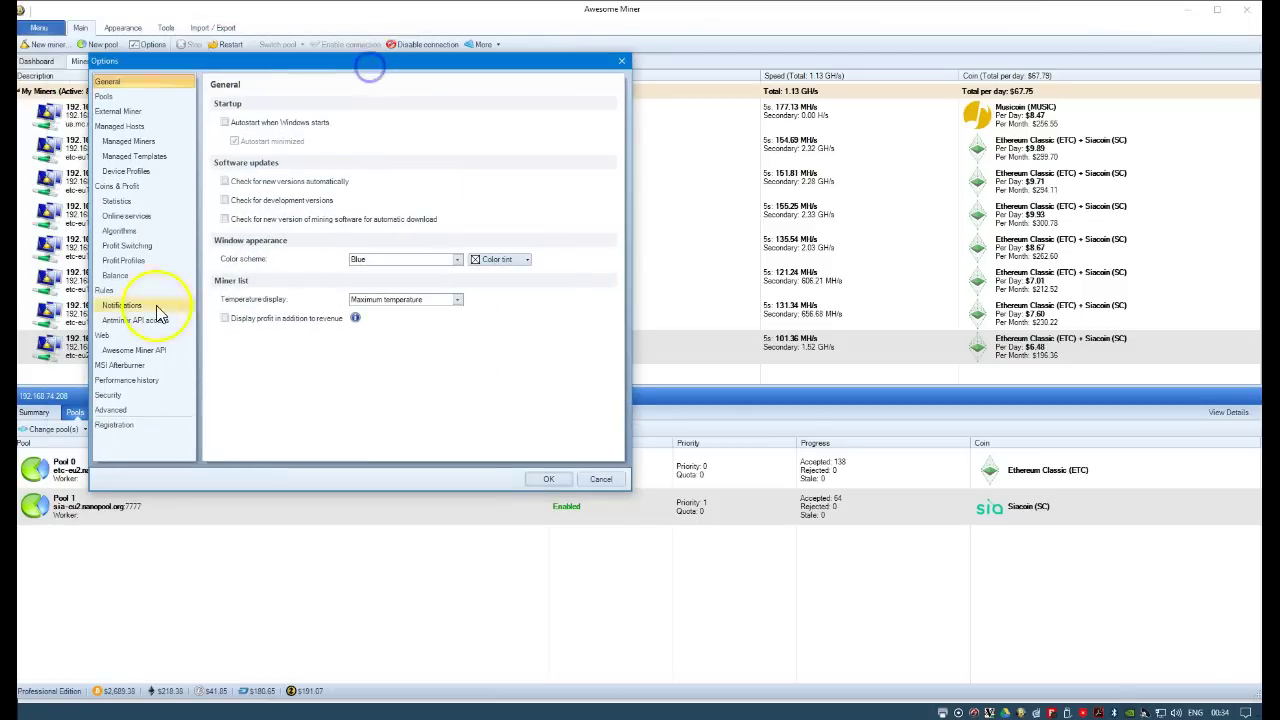
- Load the port 17790 web dashboard in the browser and view its summary and notifications pages
{"action": "left_click", "coordinate": [108, 335]}
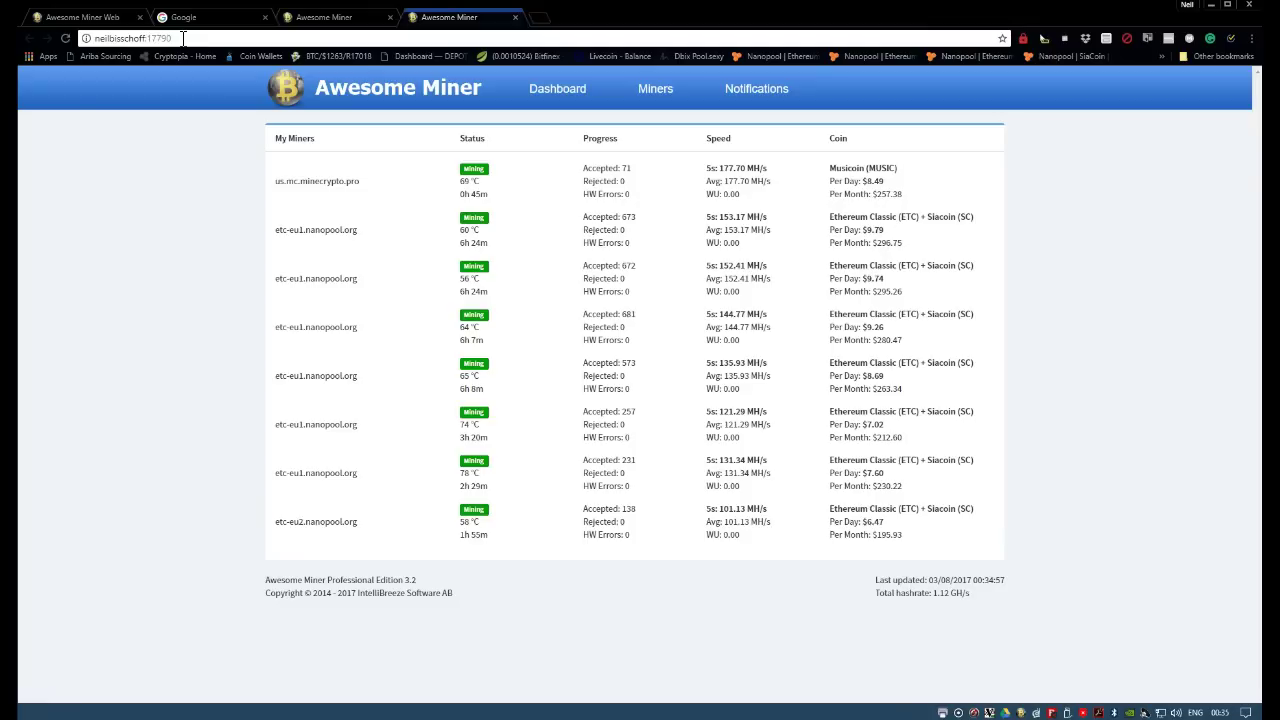
{"action": "left_click", "coordinate": [561, 97]}
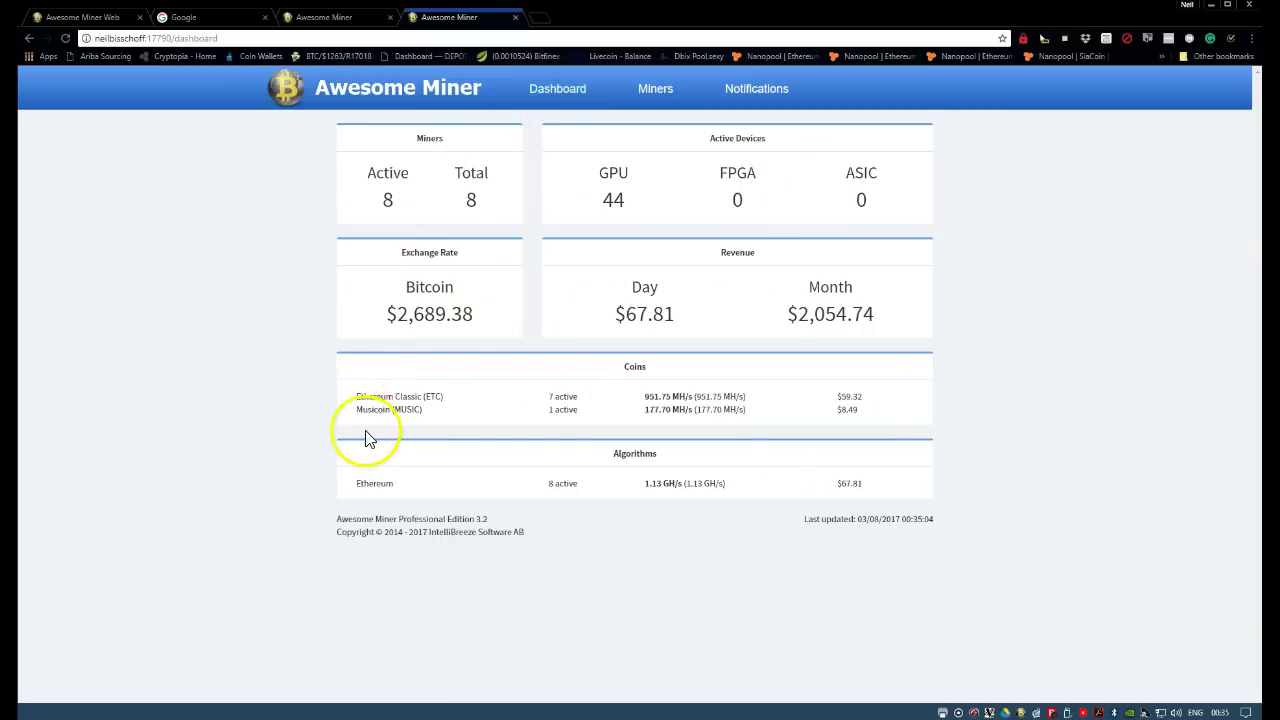
{"action": "left_click", "coordinate": [752, 96]}
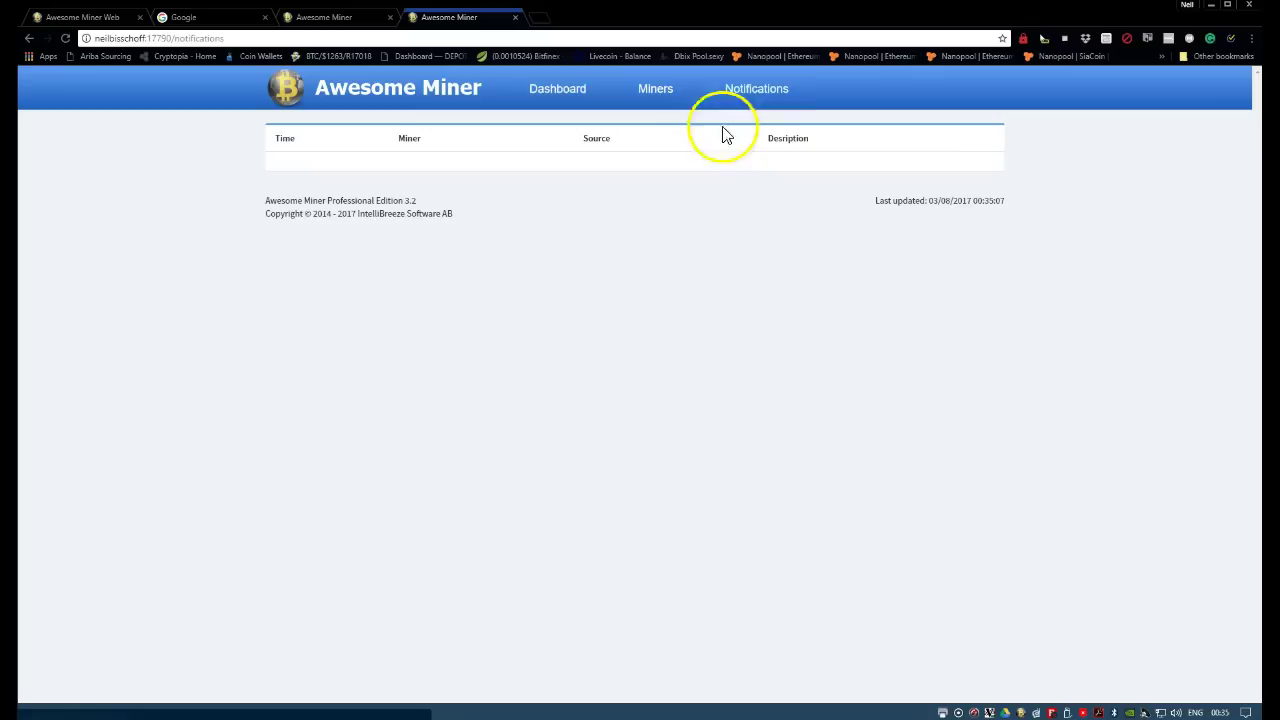
{"action": "left_click", "coordinate": [556, 100]}
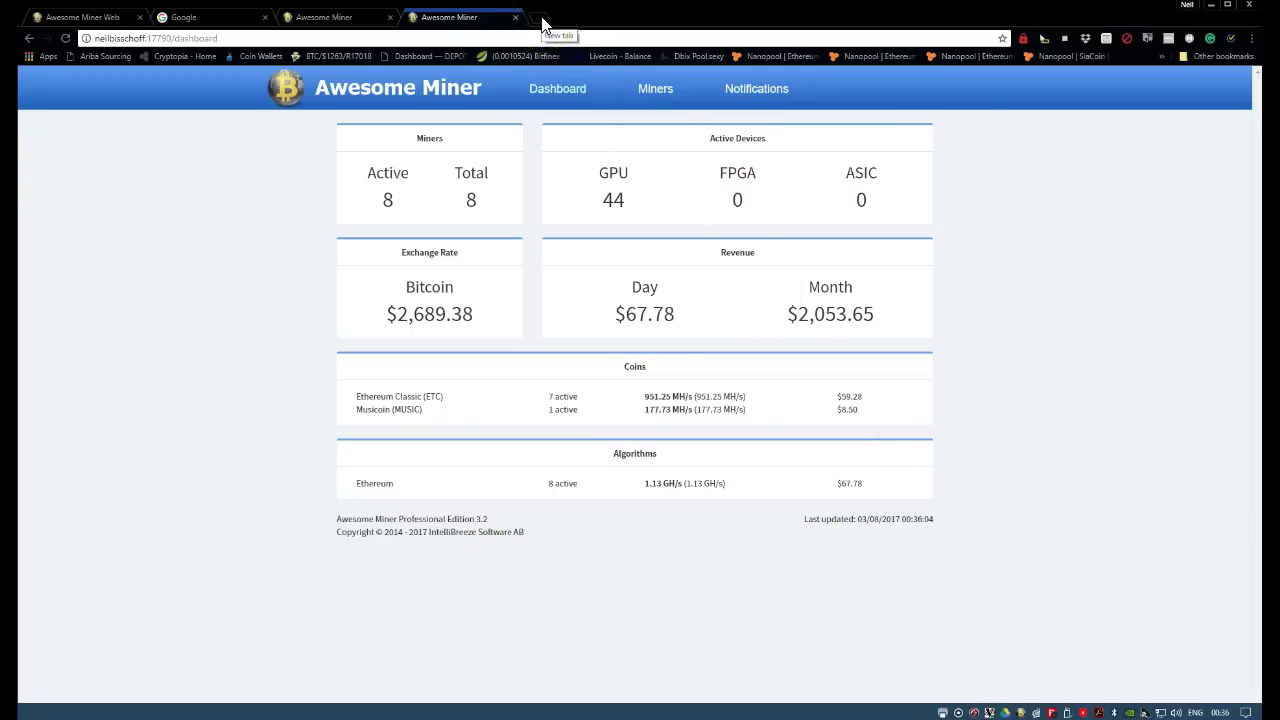
- Look up Local Area Connection 2's IPv4 address, 192.168.74.250, in Network and Sharing Centre
{"action": "right_click", "coordinate": [1161, 712]}
{"action": "left_click", "coordinate": [1162, 703]}
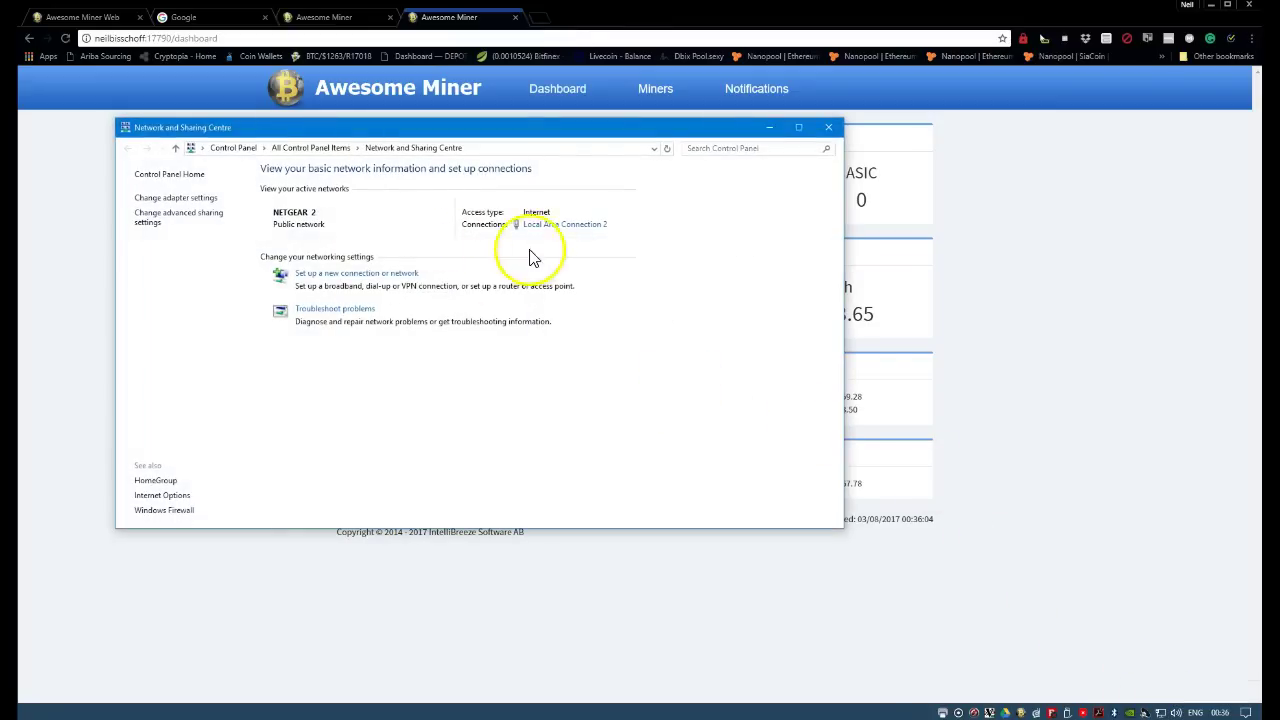
{"action": "left_click", "coordinate": [559, 228]}
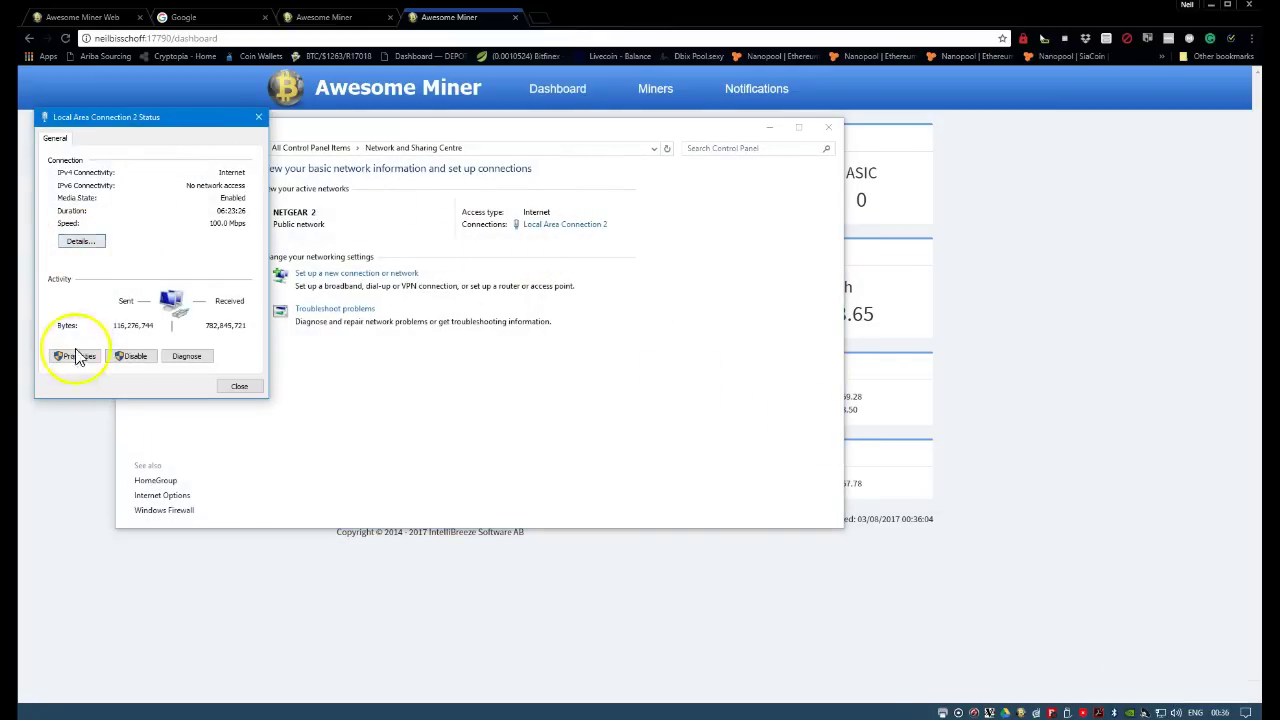
{"action": "left_click", "coordinate": [76, 242]}
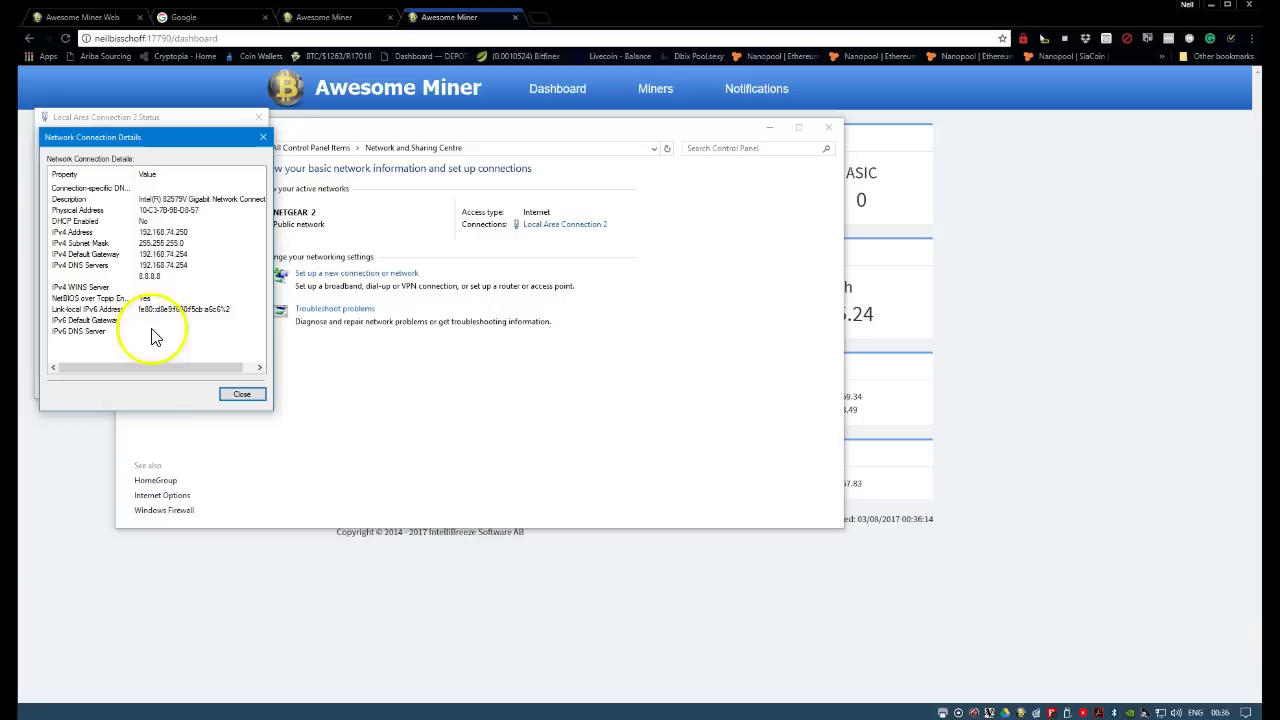
{"action": "left_click", "coordinate": [143, 233]}
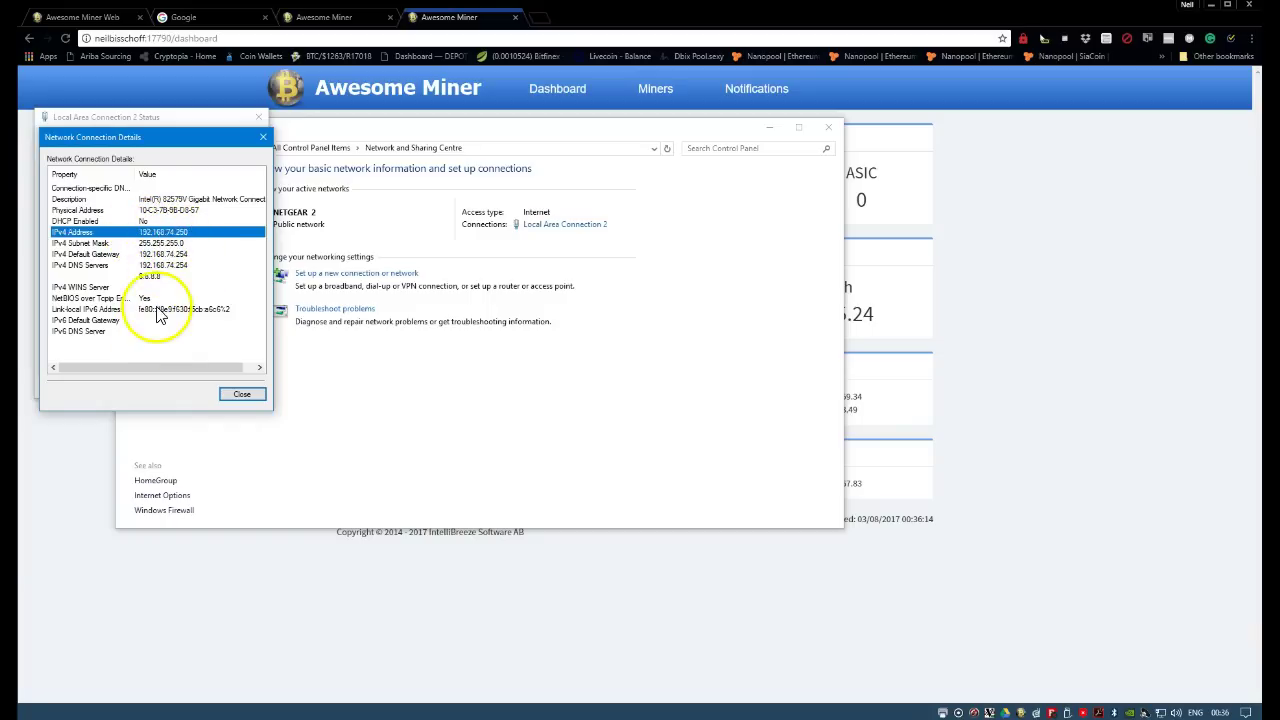
{"action": "left_click", "coordinate": [150, 38]}
- Replace the computer name in the dashboard URL with 192.168.74.250
{"action": "double_click", "coordinate": [135, 38]}
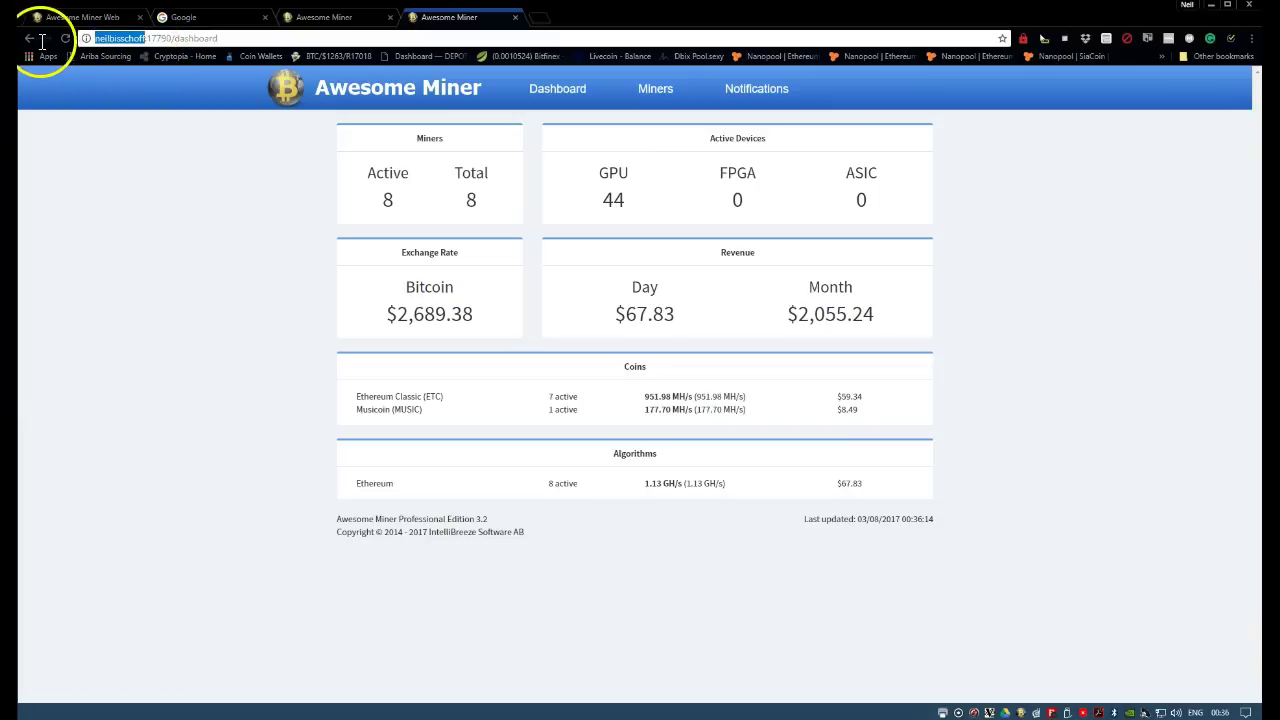
{"action": "type", "text": "192.168."}
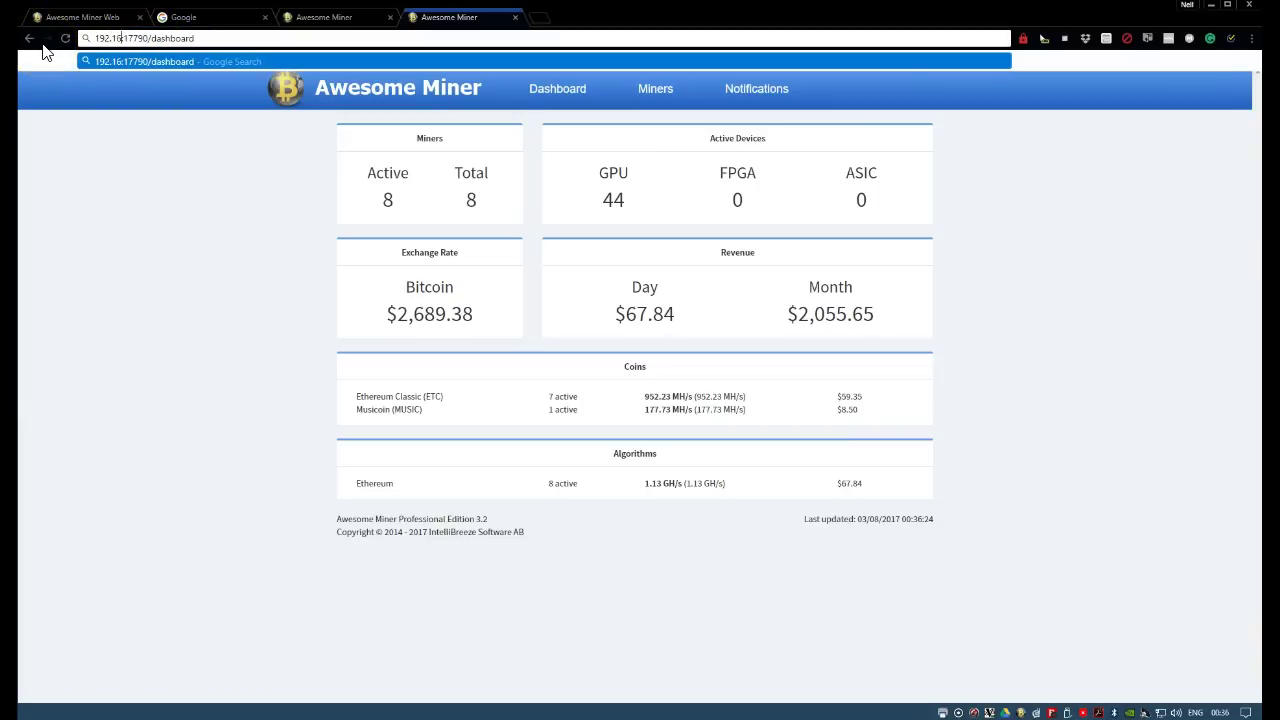
{"action": "type", "text": "74.250"}
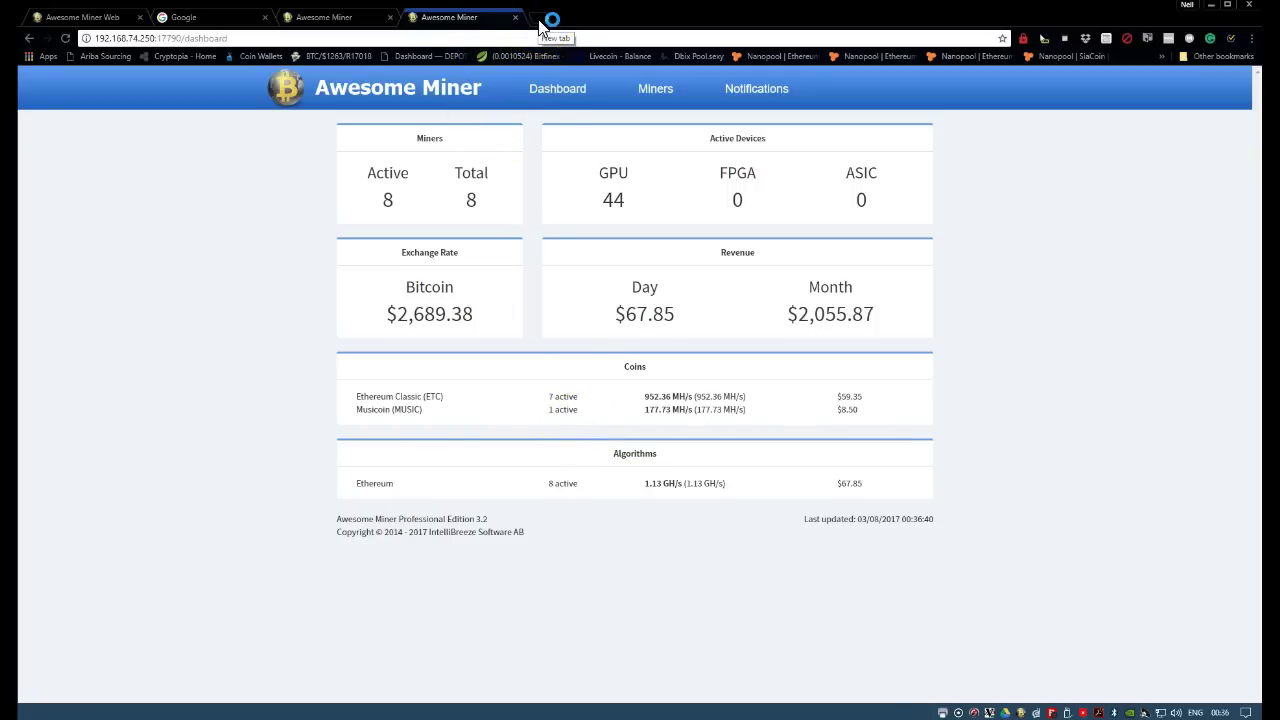
- In a new tab, go to the NETGEAR router at 192.168.74.254 and log in with the admin credentials
{"action": "left_click", "coordinate": [539, 22]}
{"action": "type", "text": "192.168.74.254"}
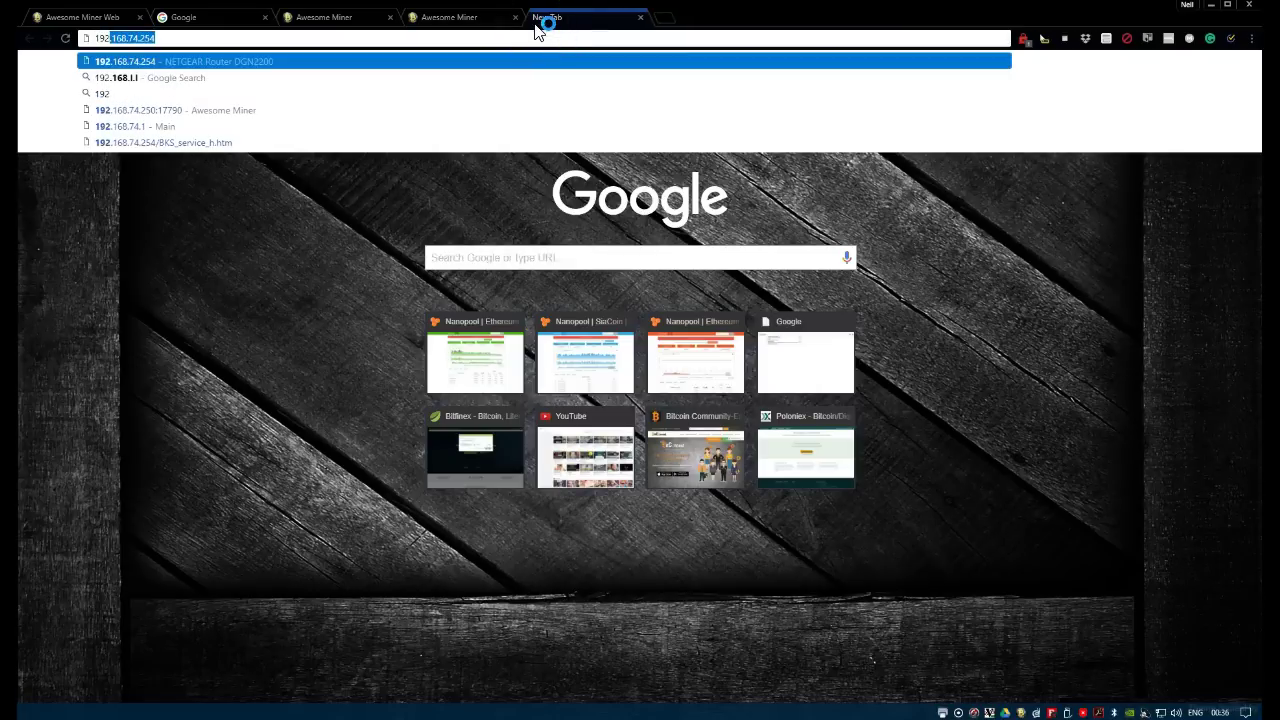
{"action": "key", "text": "Right"}
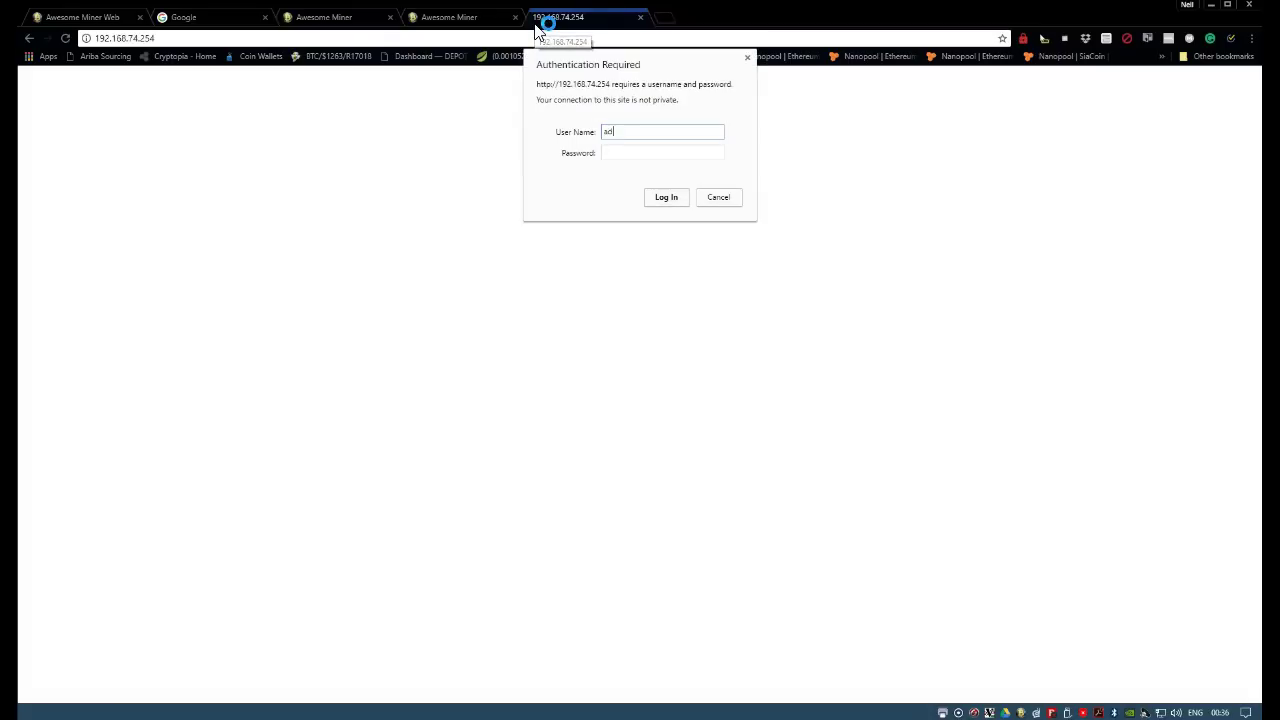
{"action": "type", "text": "min"}
{"action": "key", "text": "Tab"}
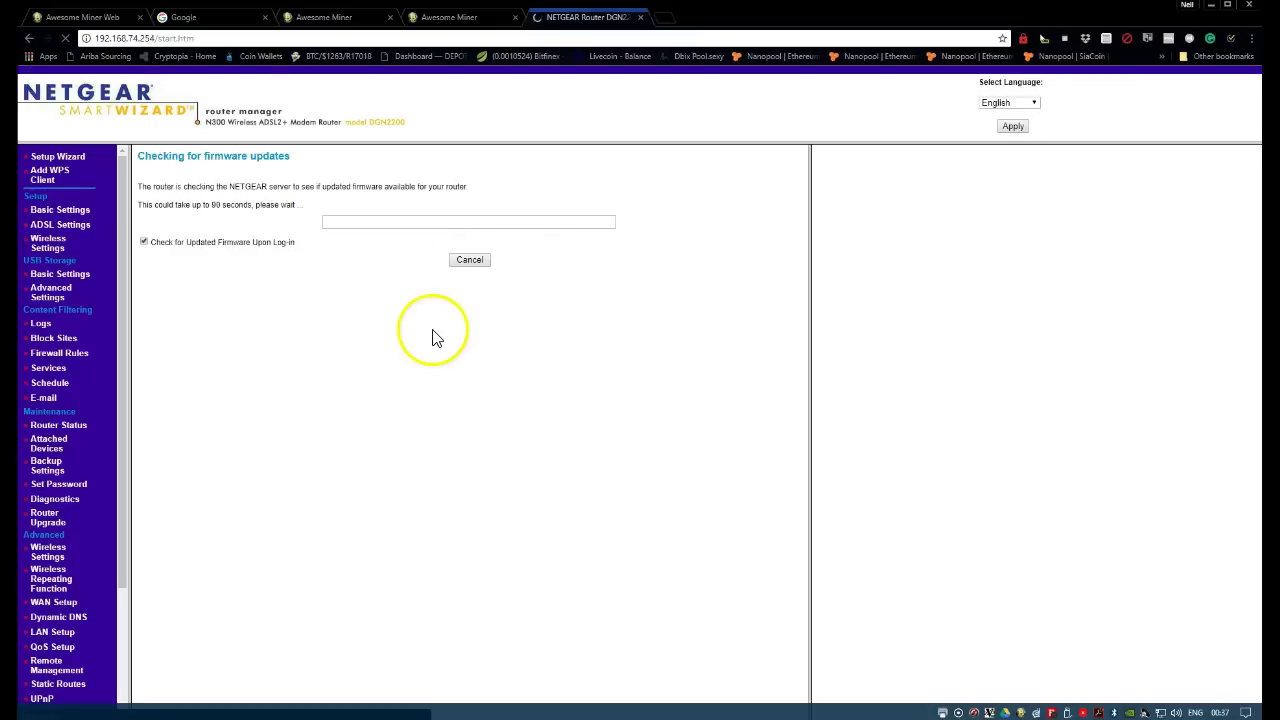
- Show the router's Services list and check Awesome Miner's web port, 17790
{"action": "left_click", "coordinate": [437, 368]}
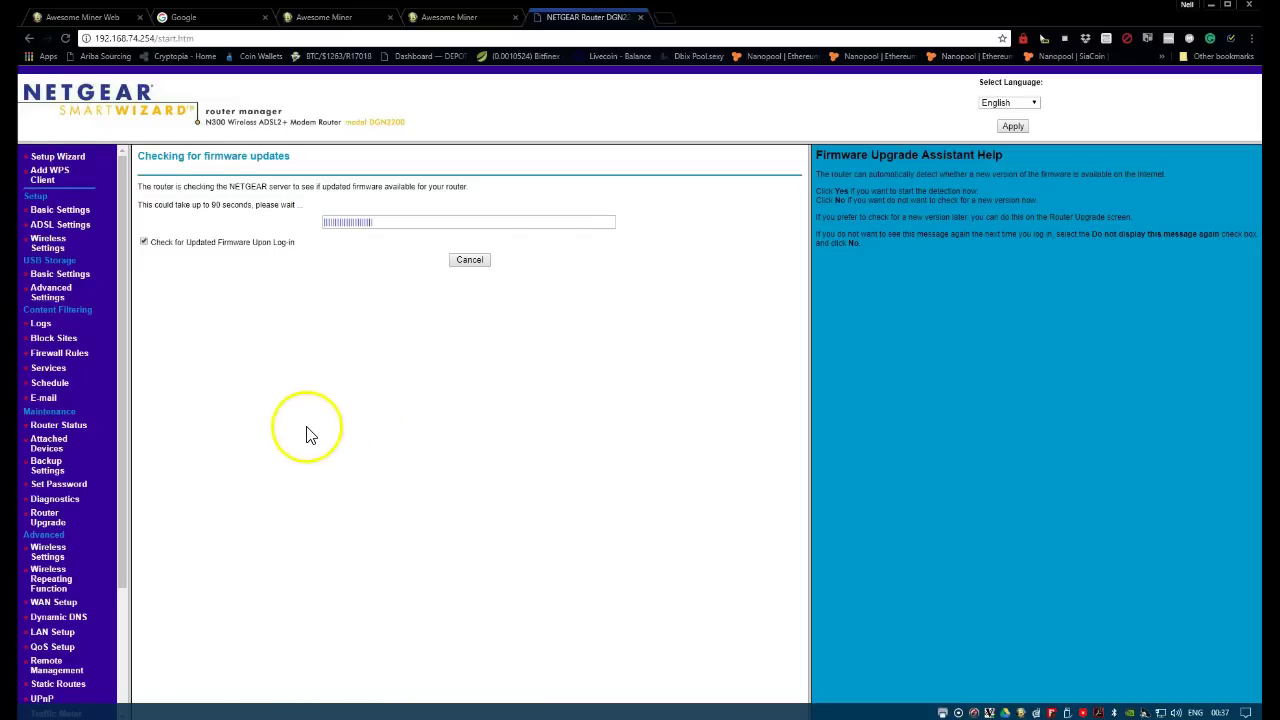
{"action": "left_click", "coordinate": [51, 369]}
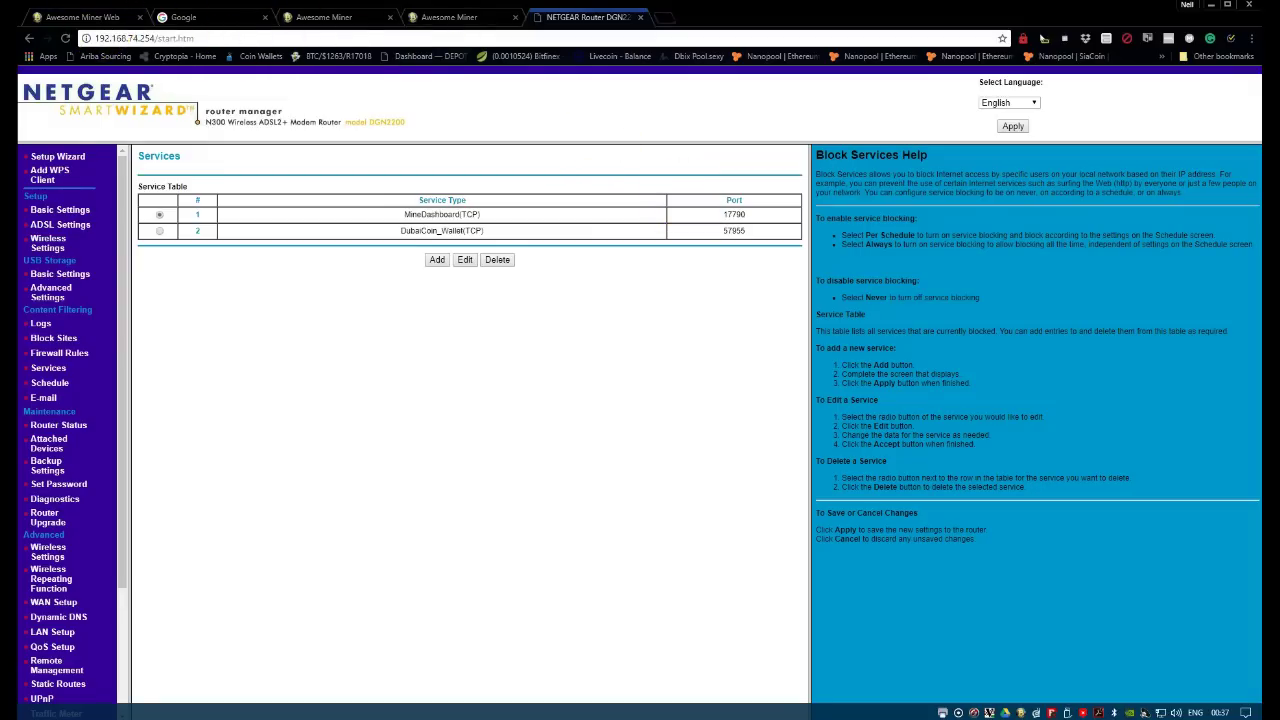
{"action": "key", "text": "alt+Tab"}
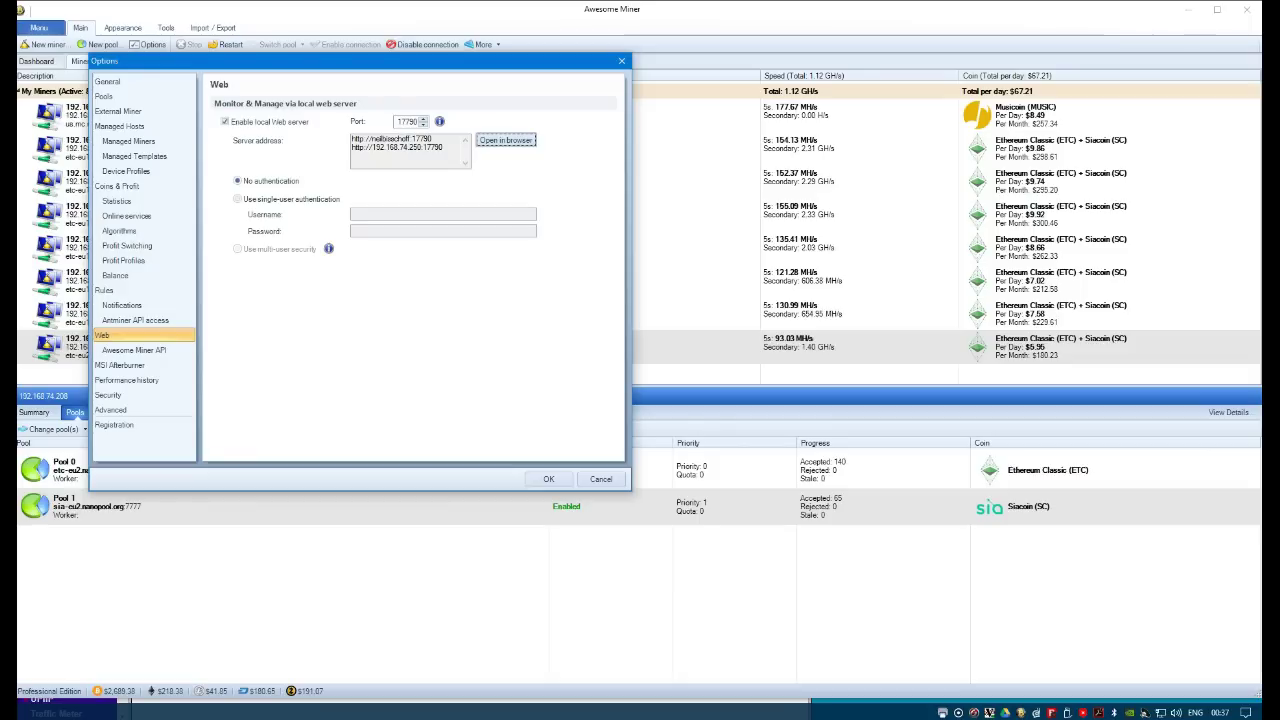
{"action": "double_click", "coordinate": [408, 121]}
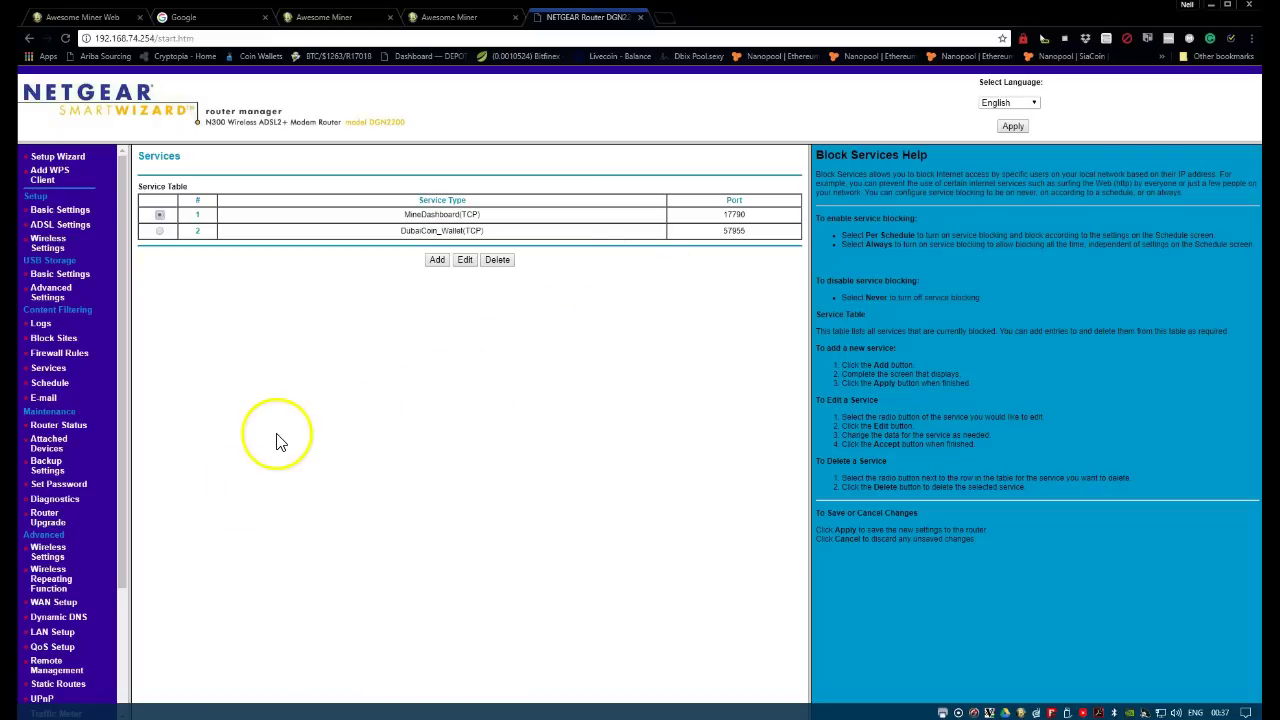
- Start a new router service named AwesomeMiner and copy port 17790 from Awesome Miner
{"action": "left_click", "coordinate": [437, 259]}
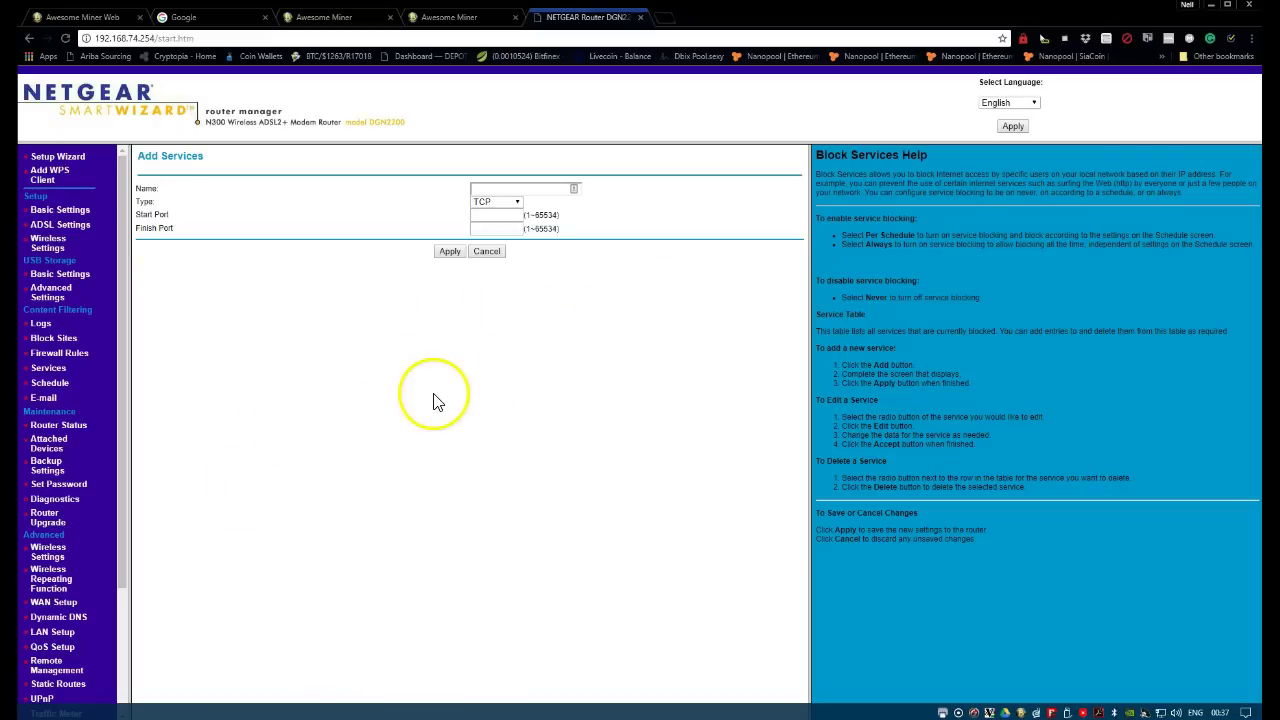
{"action": "left_click", "coordinate": [513, 193]}
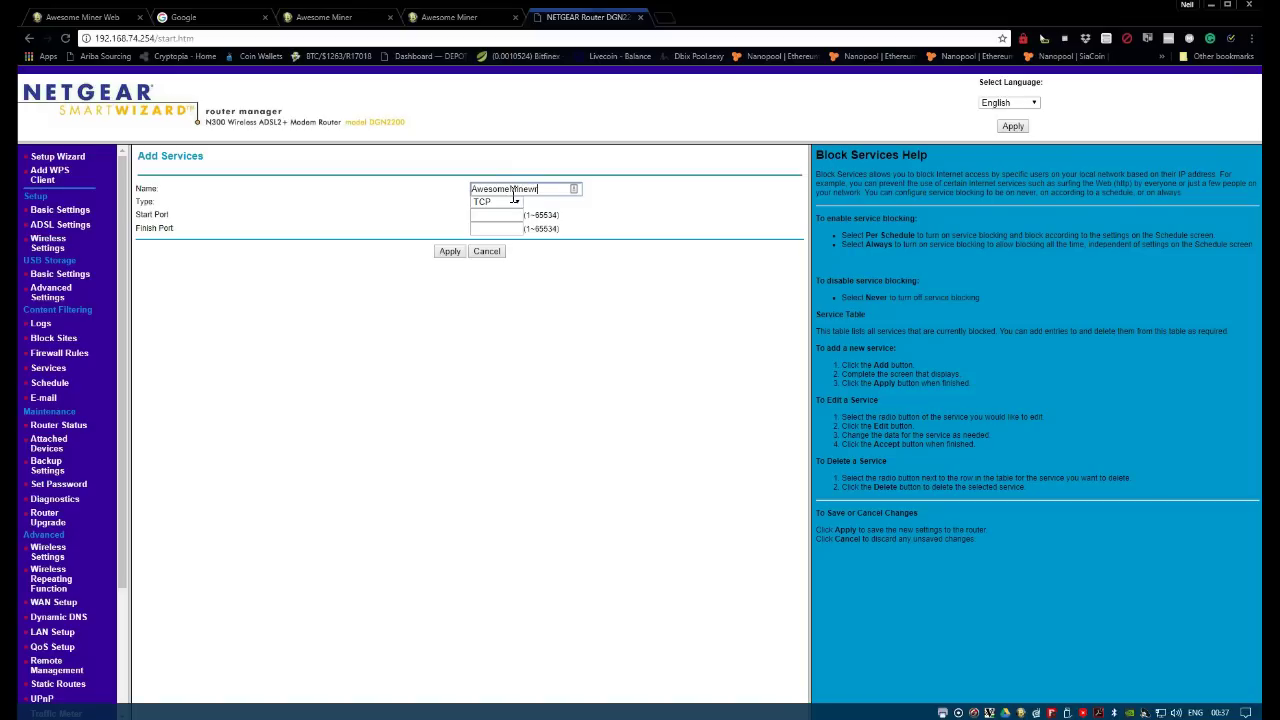
{"action": "left_click", "coordinate": [490, 218]}
{"action": "key", "text": "alt+Tab"}
{"action": "double_click", "coordinate": [407, 121]}
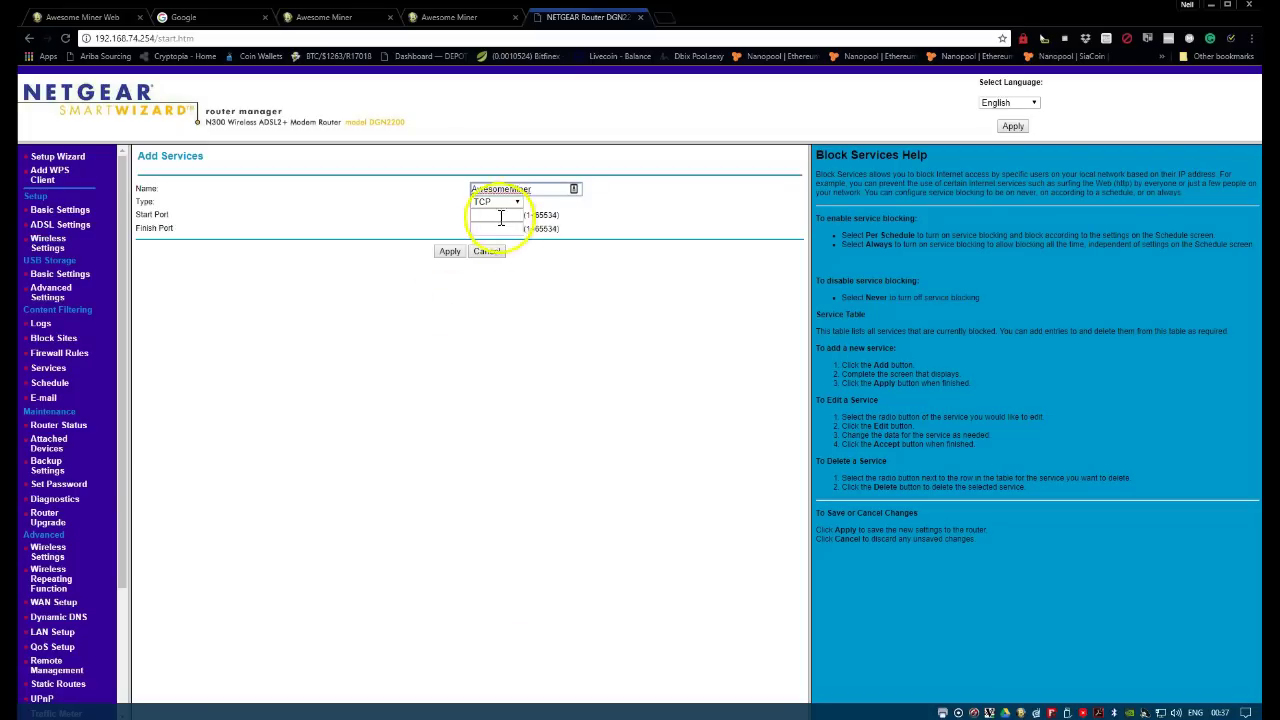
- Set the service's start and finish ports to 17790 and apply it as AwesomeMiner(TCP)
{"action": "left_click", "coordinate": [500, 214]}
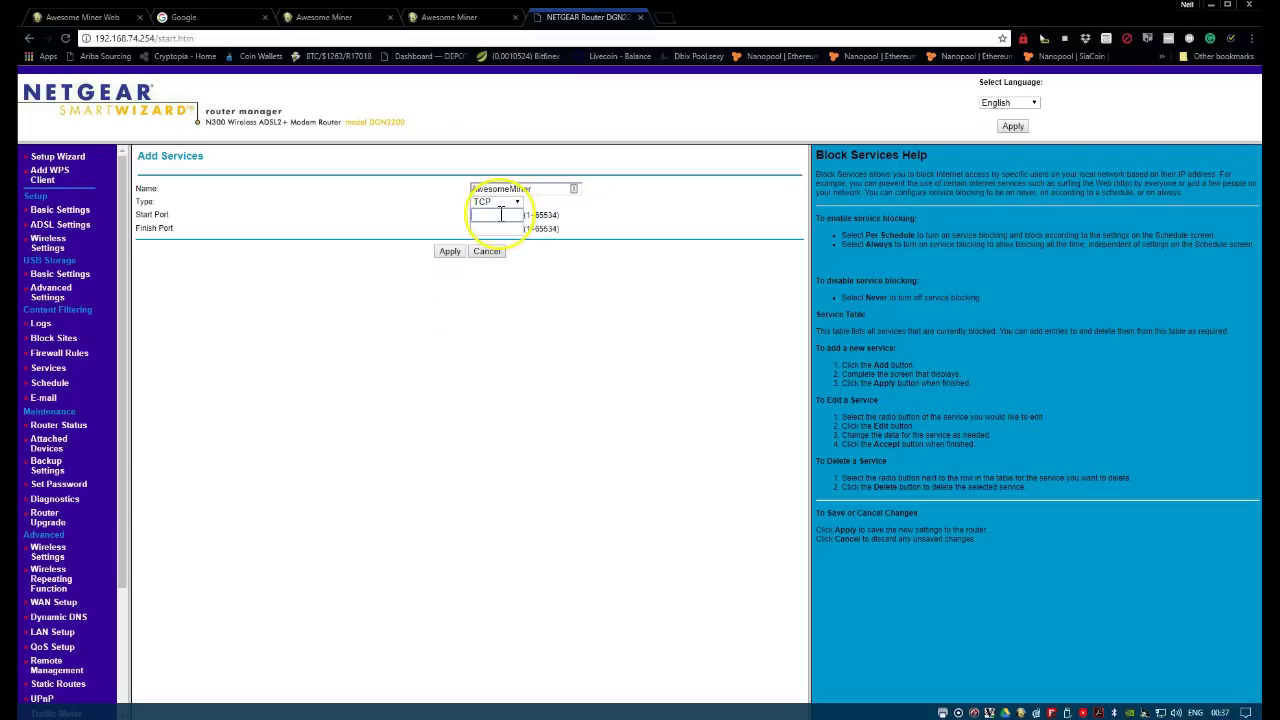
{"action": "left_click", "coordinate": [492, 230]}
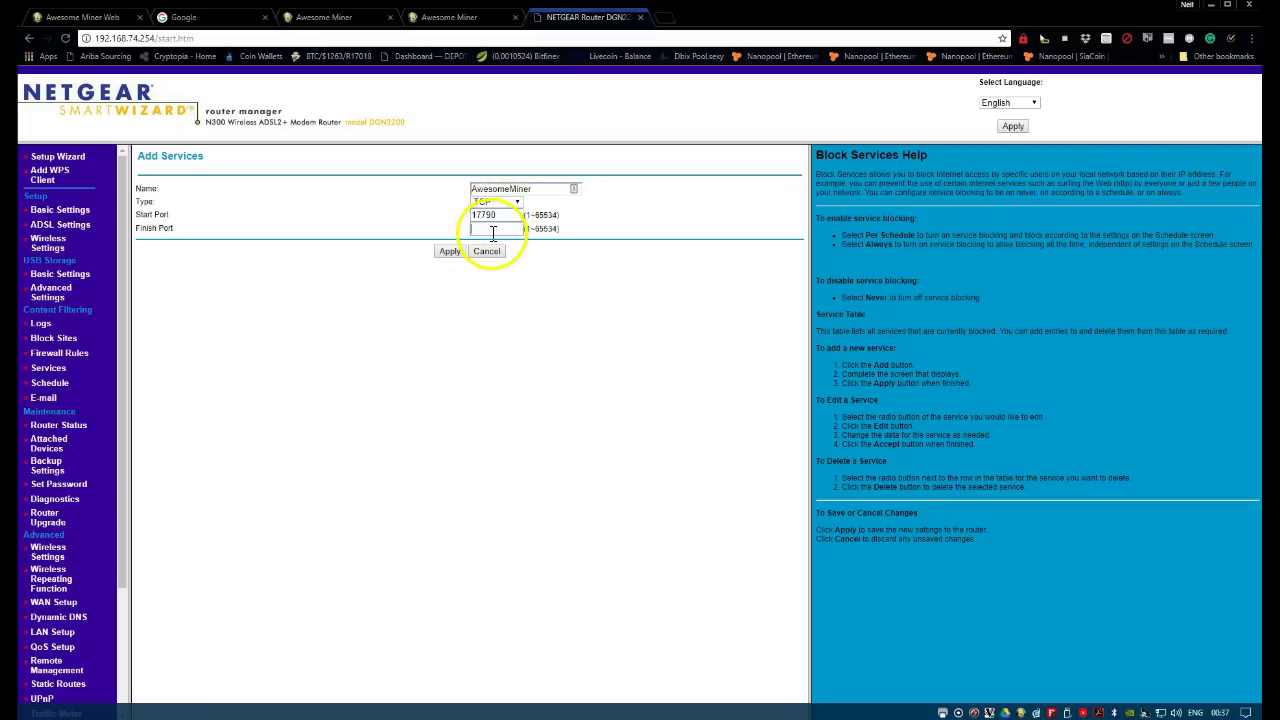
{"action": "type", "text": "17790"}
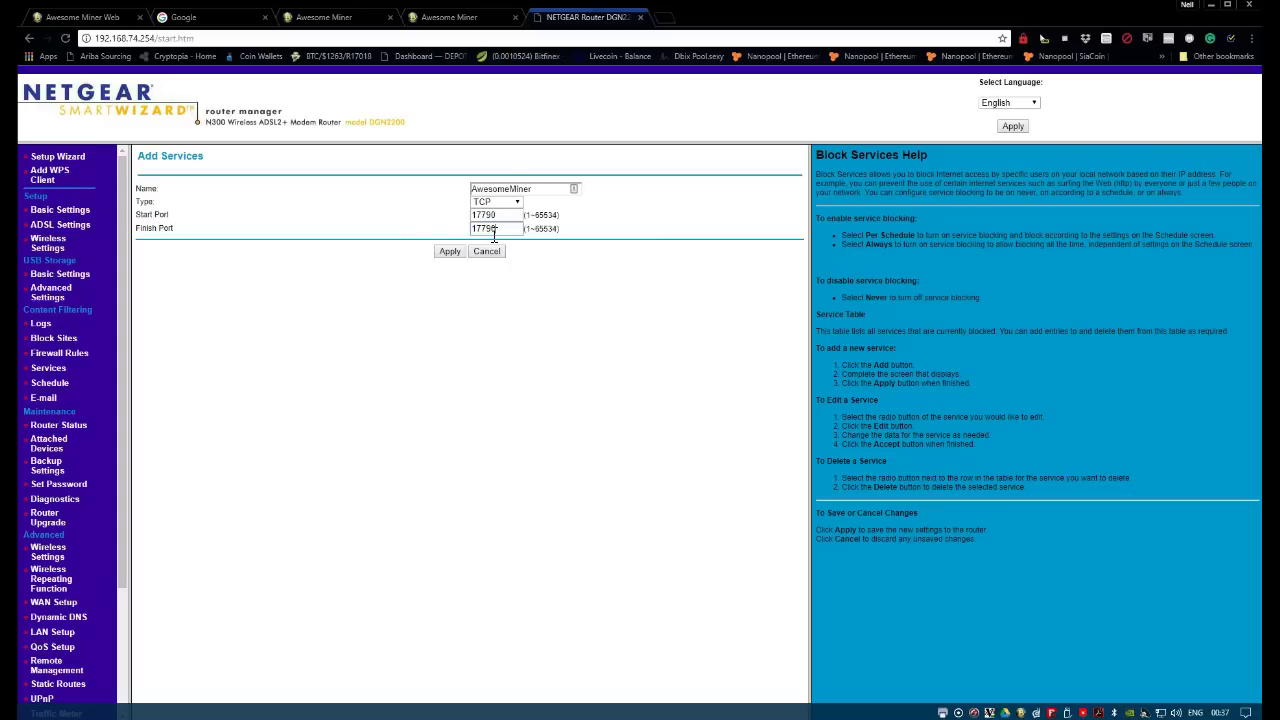
{"action": "left_click", "coordinate": [450, 251]}
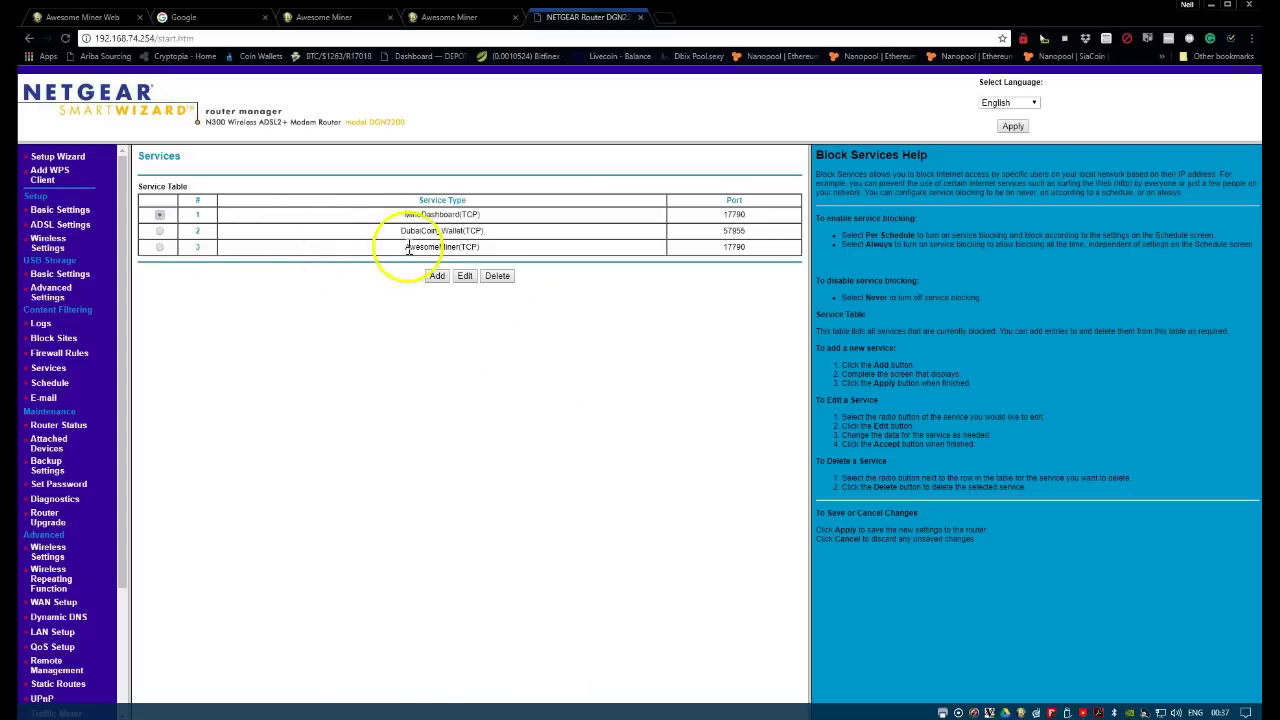
{"action": "left_click_drag", "start_coordinate": [408, 249], "coordinate": [555, 268]}
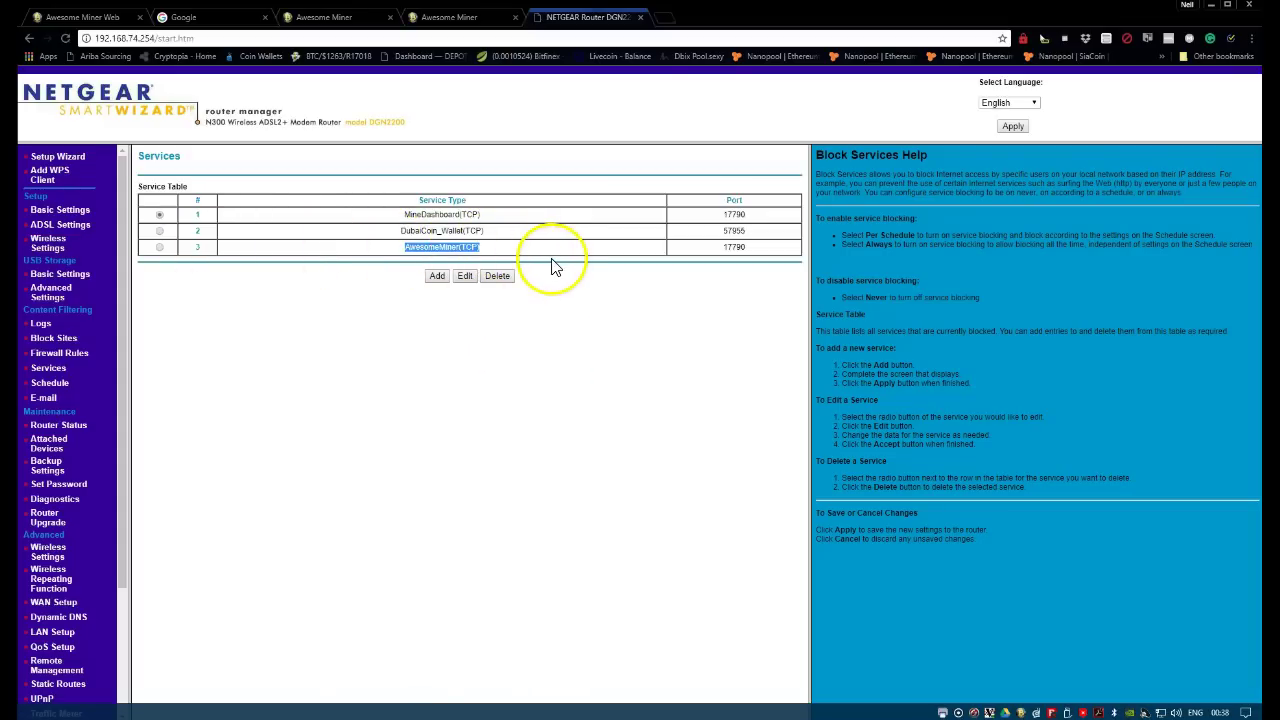
{"action": "left_click", "coordinate": [67, 366]}
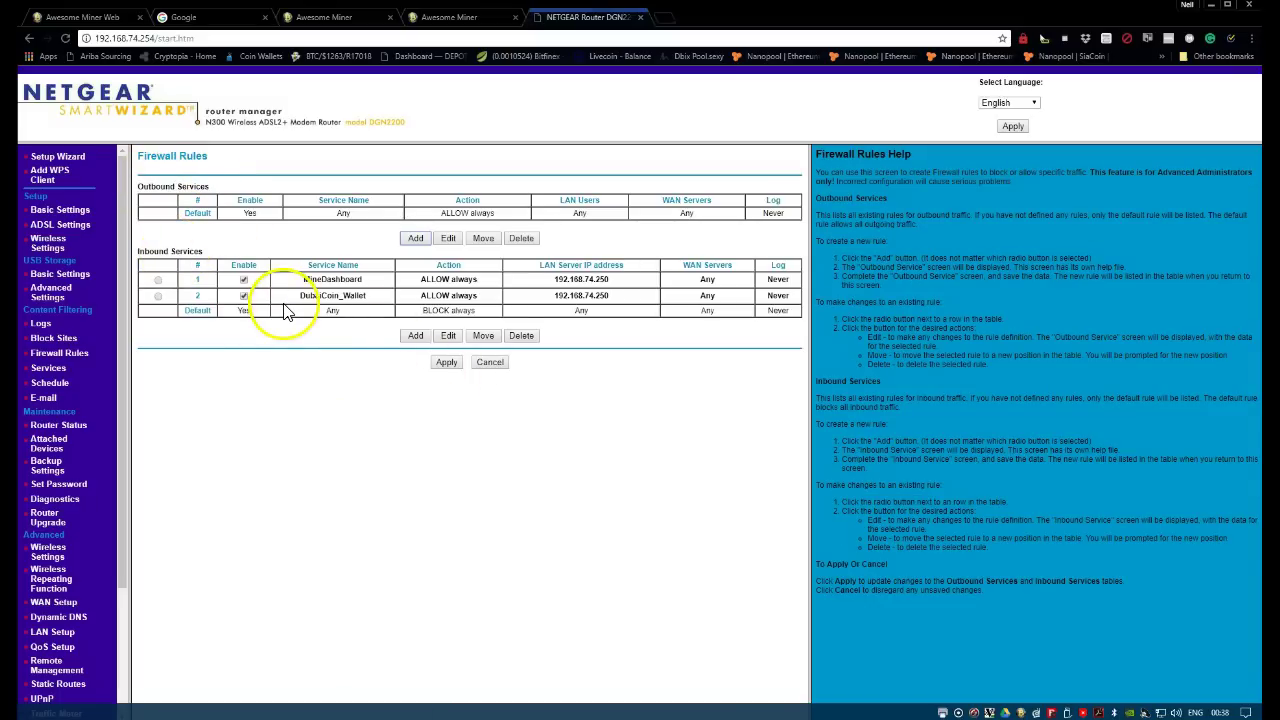
- Add an inbound firewall rule: AwesomeMiner service, ALLOW always, sent to LAN server 192.168.74.250
{"action": "left_click", "coordinate": [417, 338]}
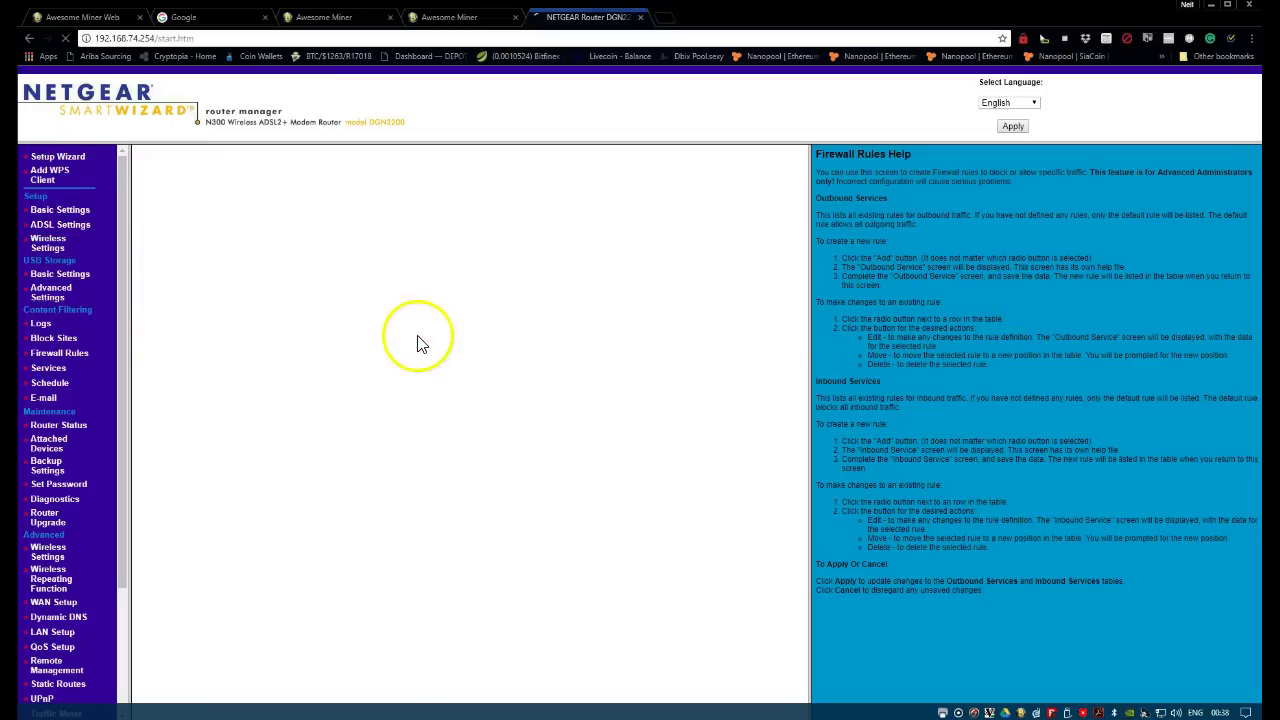
{"action": "left_click", "coordinate": [531, 192]}
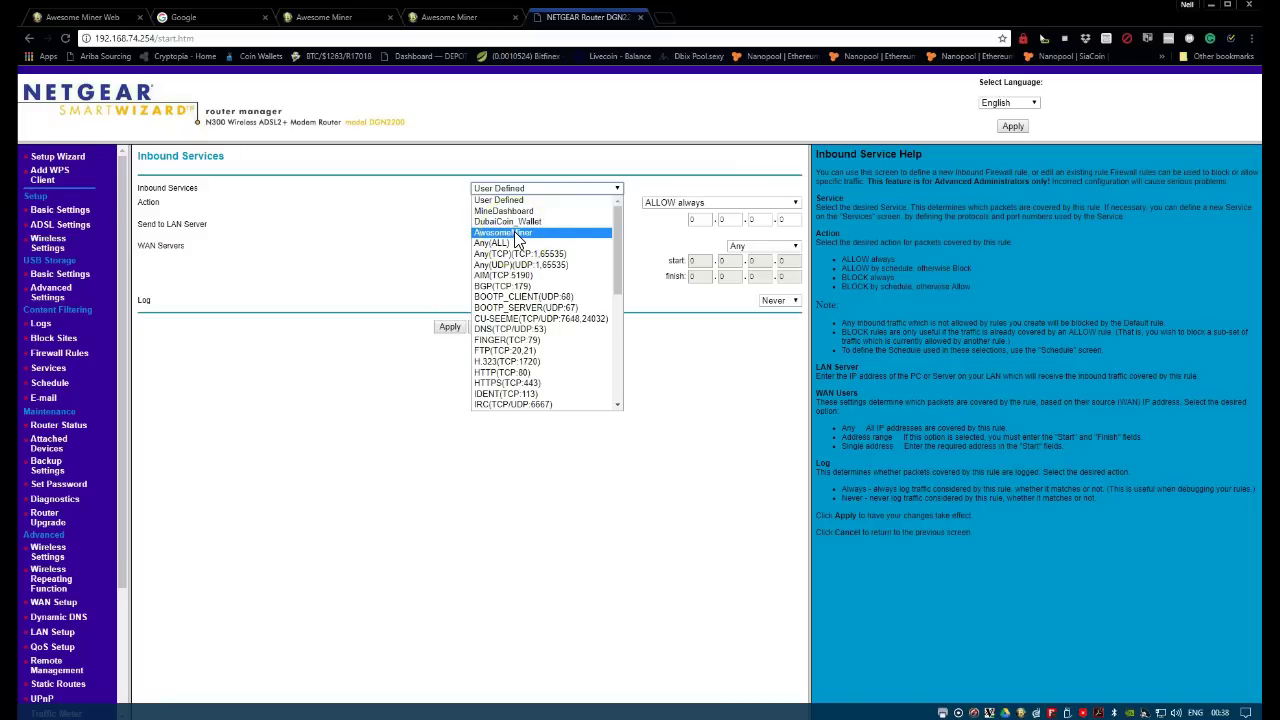
{"action": "left_click", "coordinate": [514, 231]}
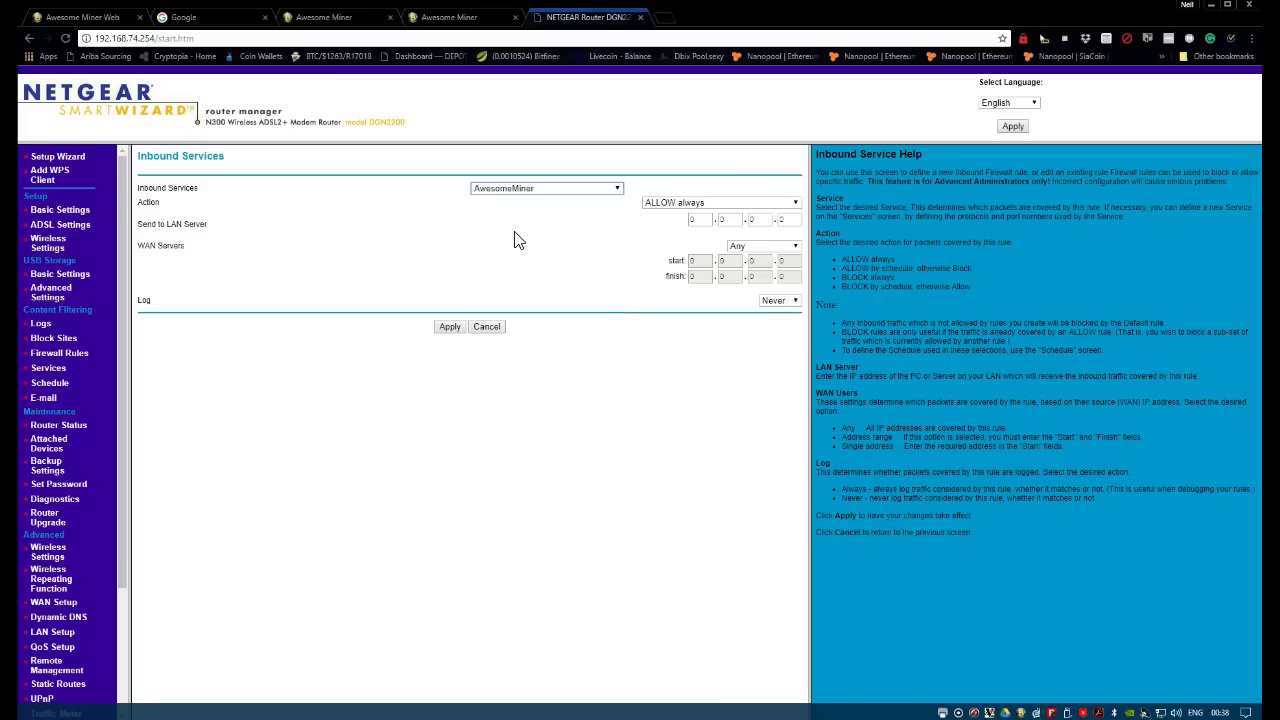
{"action": "left_click", "coordinate": [703, 221]}
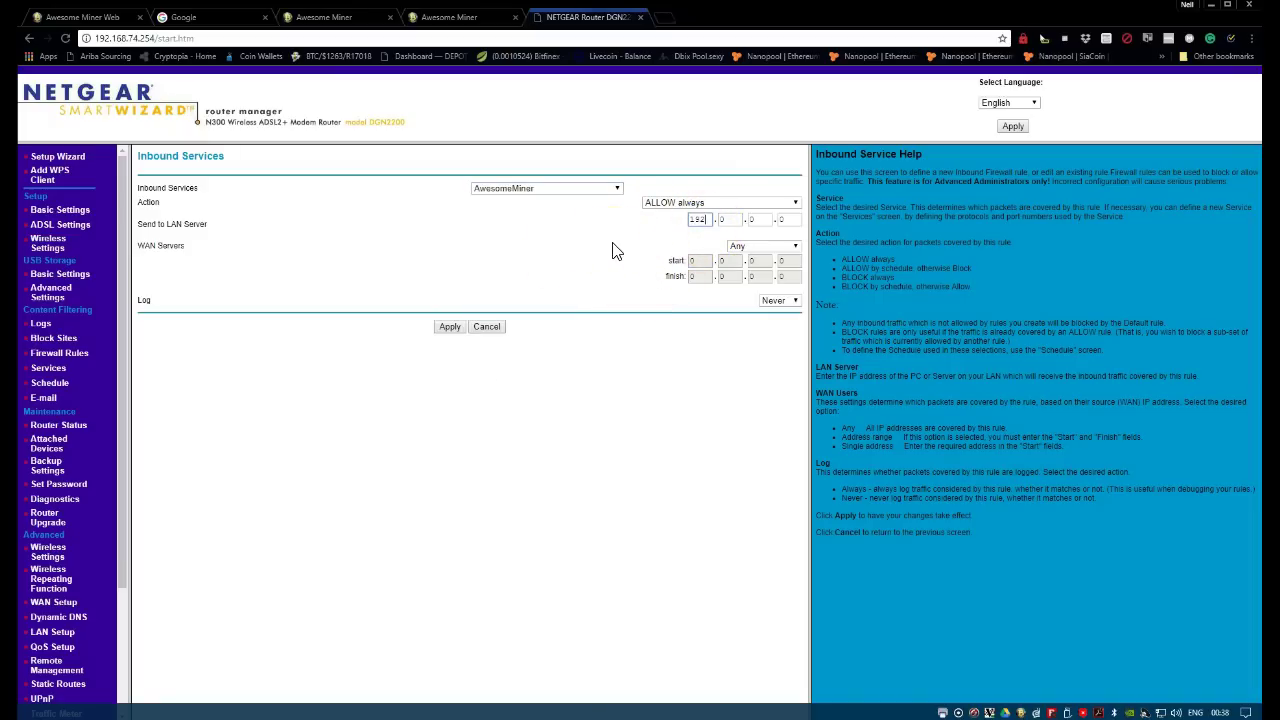
{"action": "type", "text": "192"}
{"action": "key", "text": "Tab"}
{"action": "key", "text": "Tab"}
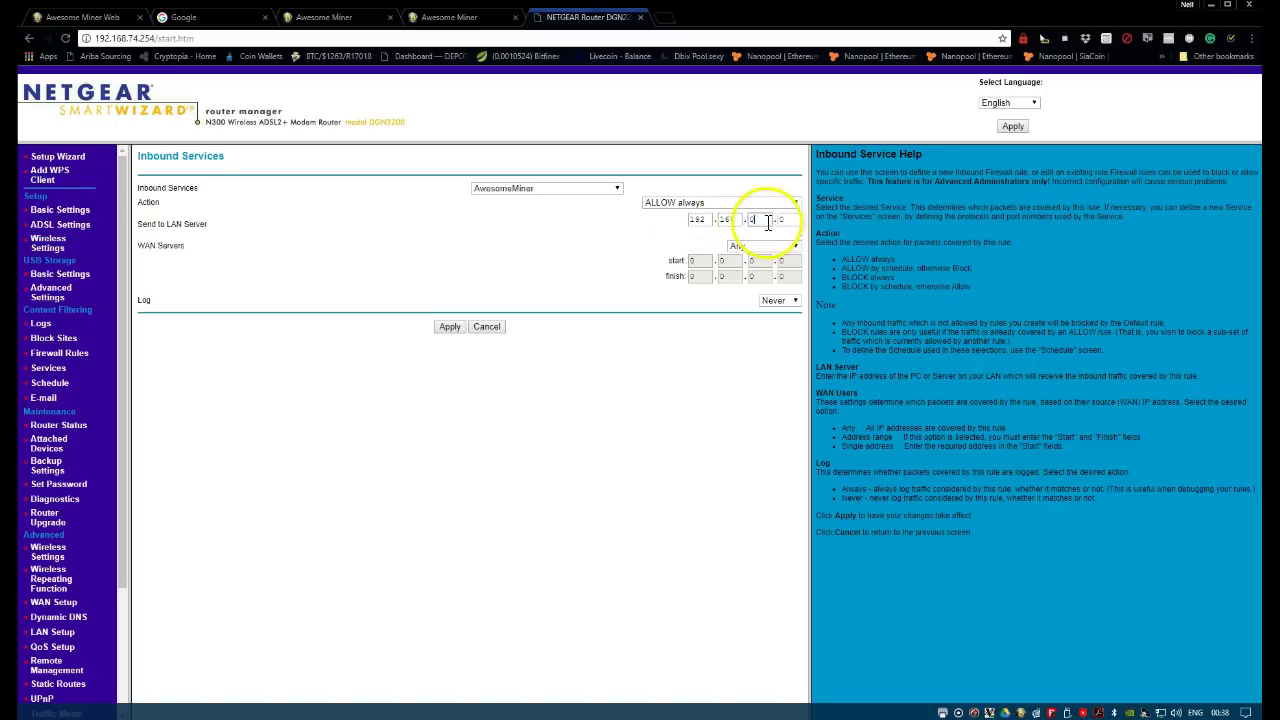
{"action": "type", "text": "74"}
{"action": "key", "text": "Tab"}
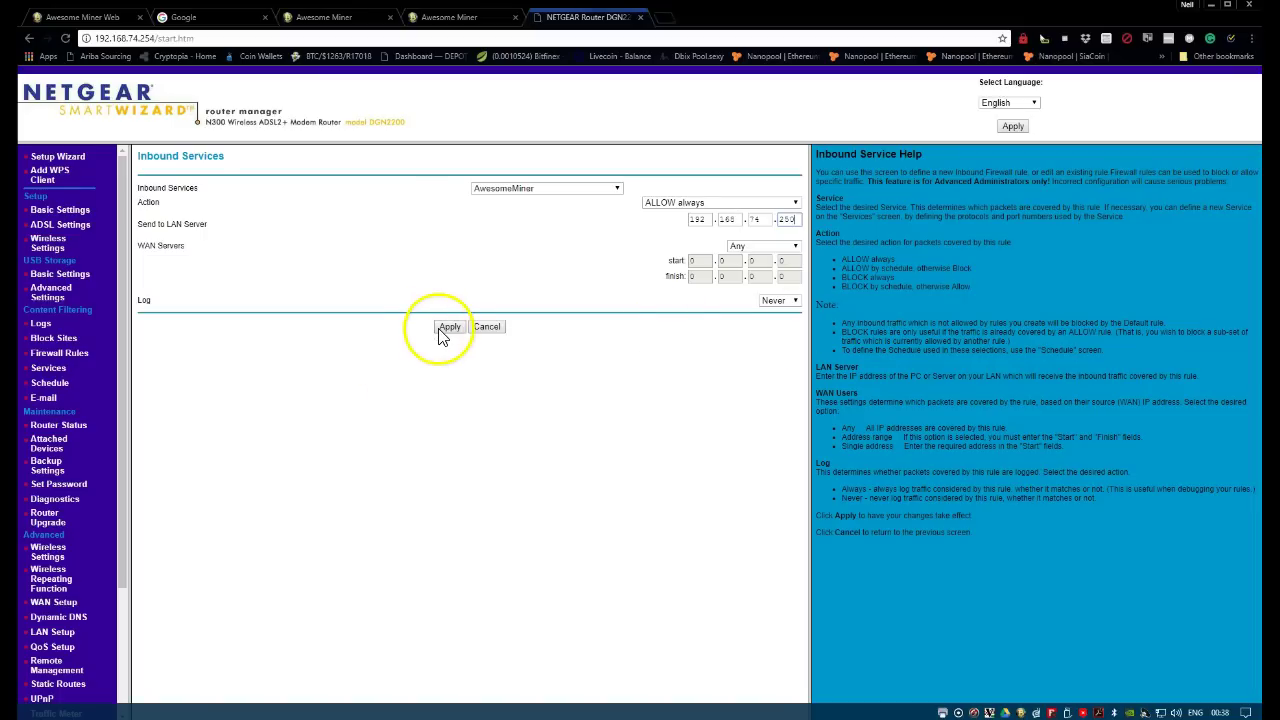
{"action": "left_click", "coordinate": [742, 247]}
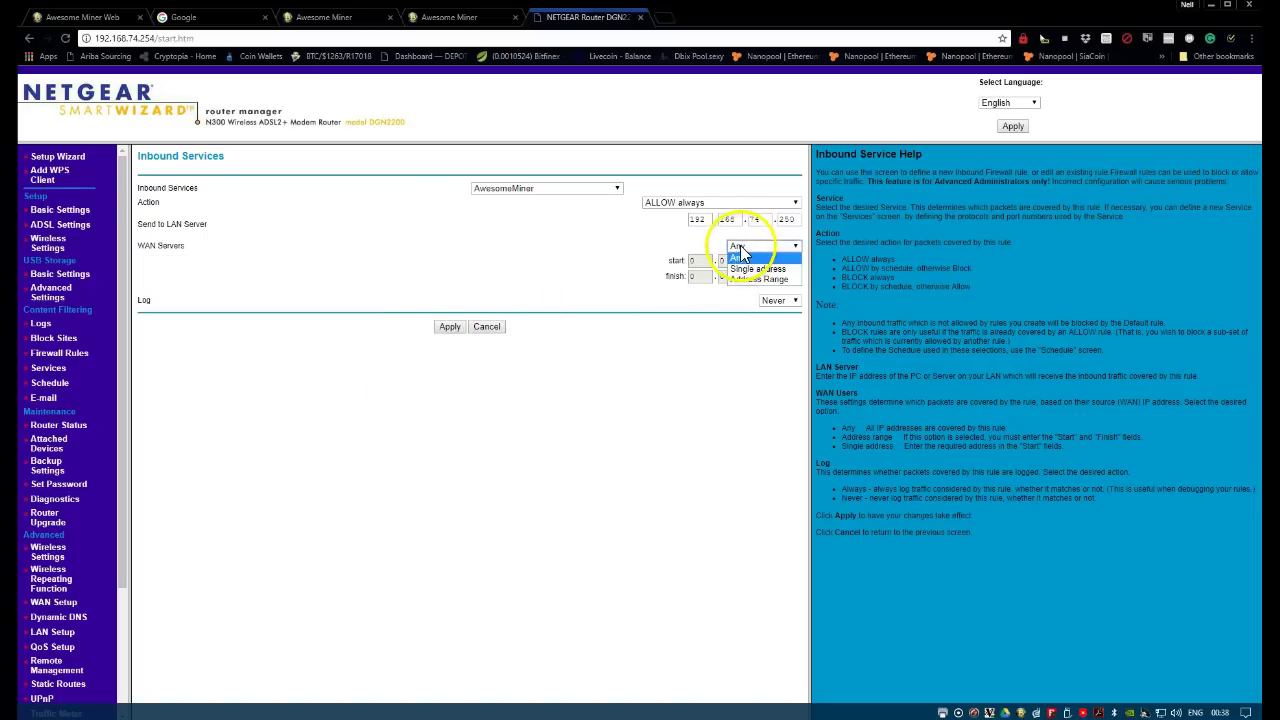
- Apply the AwesomeMiner inbound rule with WAN Servers left on Any, then delete that rule
{"action": "left_click", "coordinate": [744, 247]}
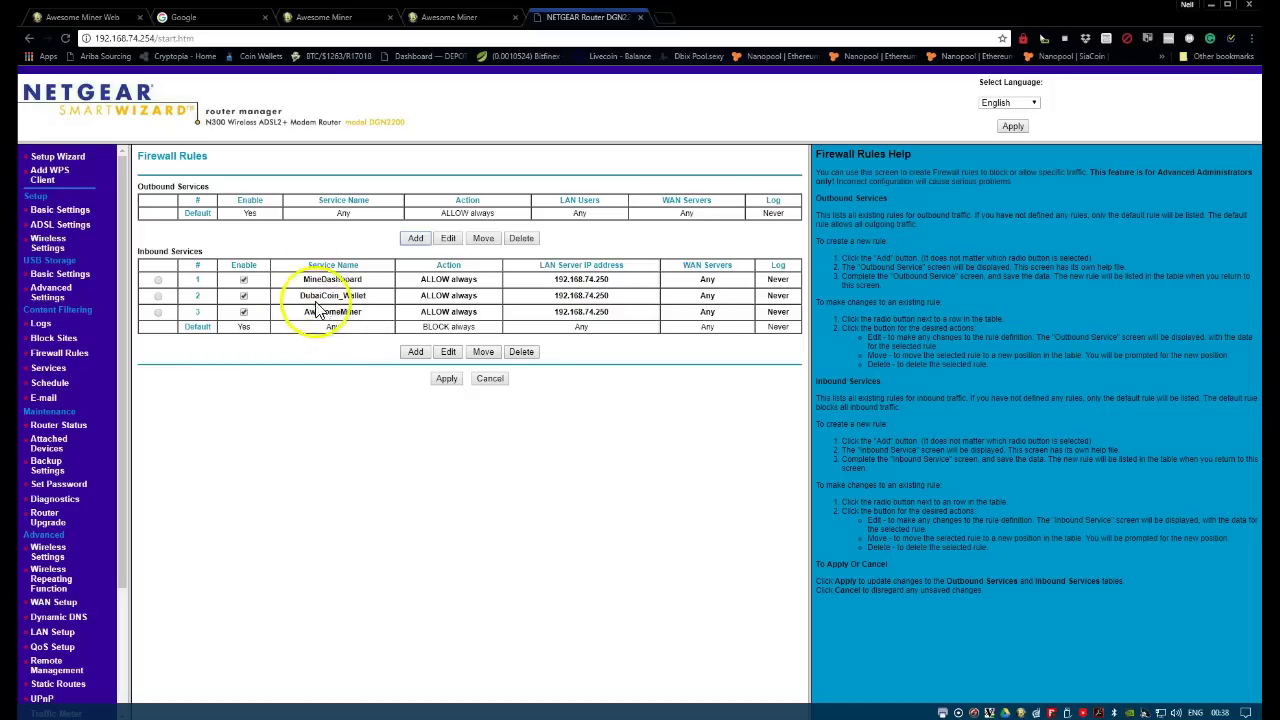
{"action": "left_click", "coordinate": [158, 312]}
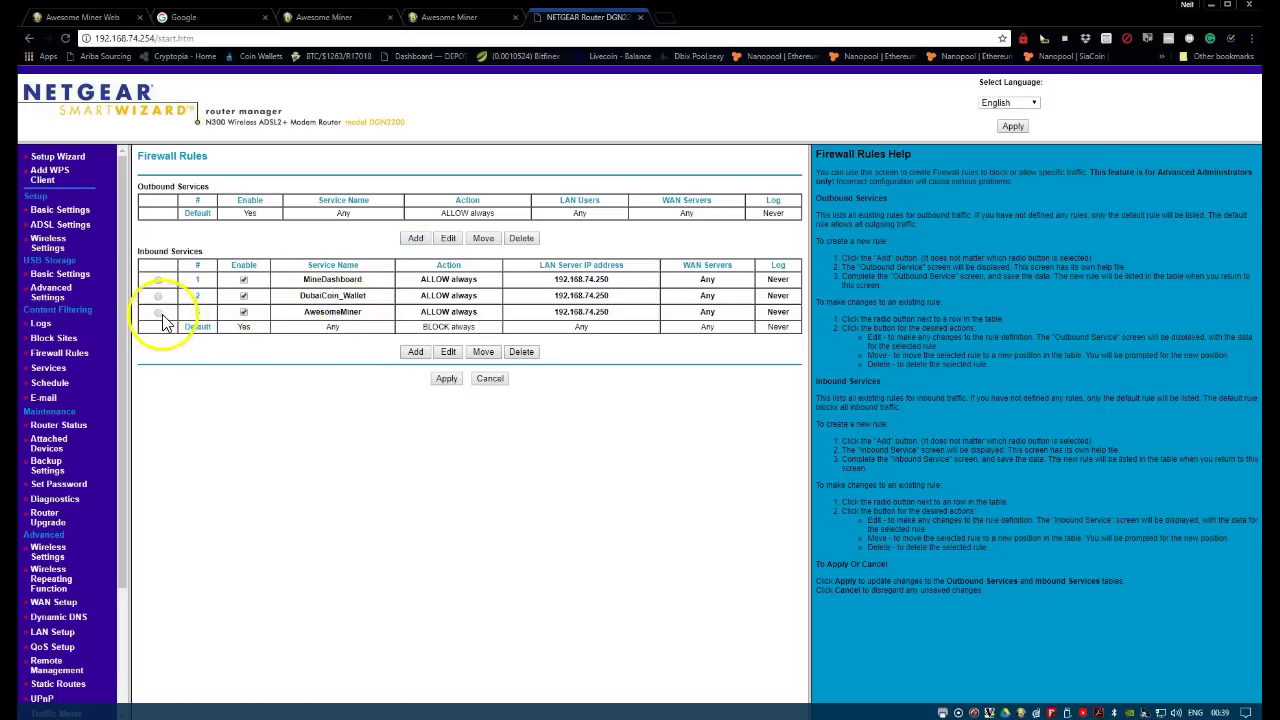
{"action": "left_click", "coordinate": [521, 352]}
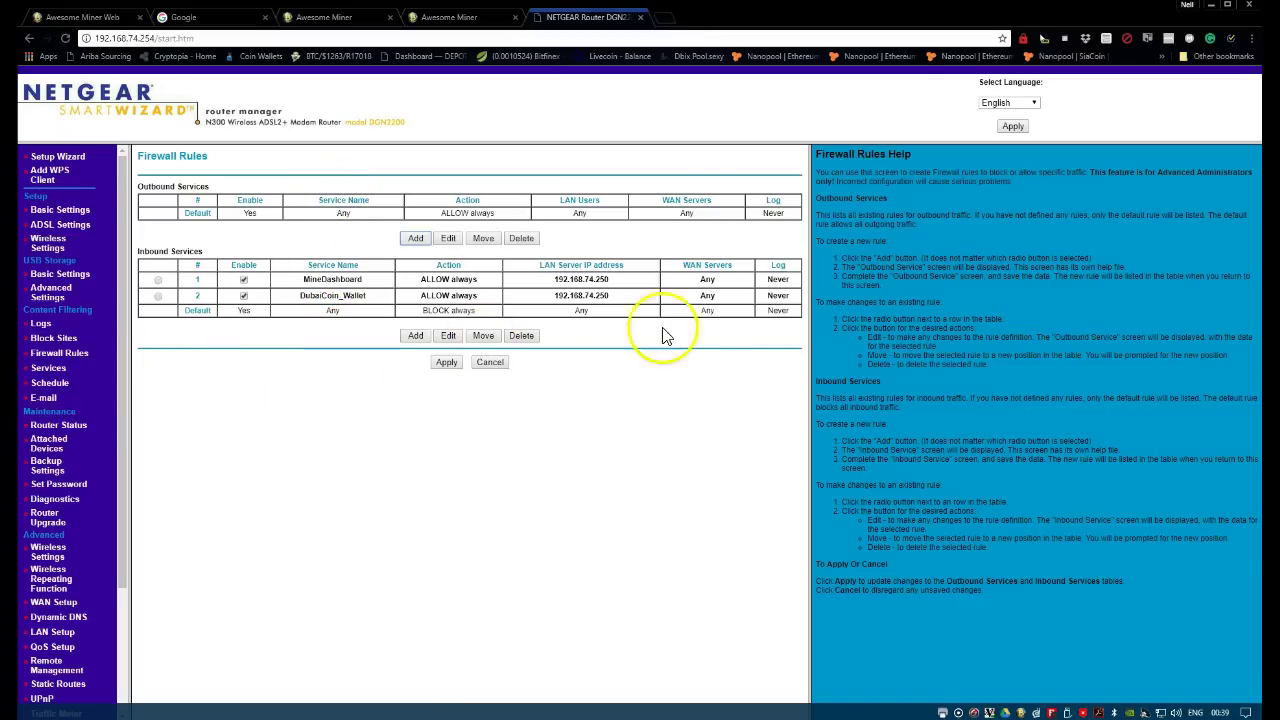
- Search Google for 'my ip' in a new tab and select the public IP address shown
{"action": "left_click", "coordinate": [670, 22]}
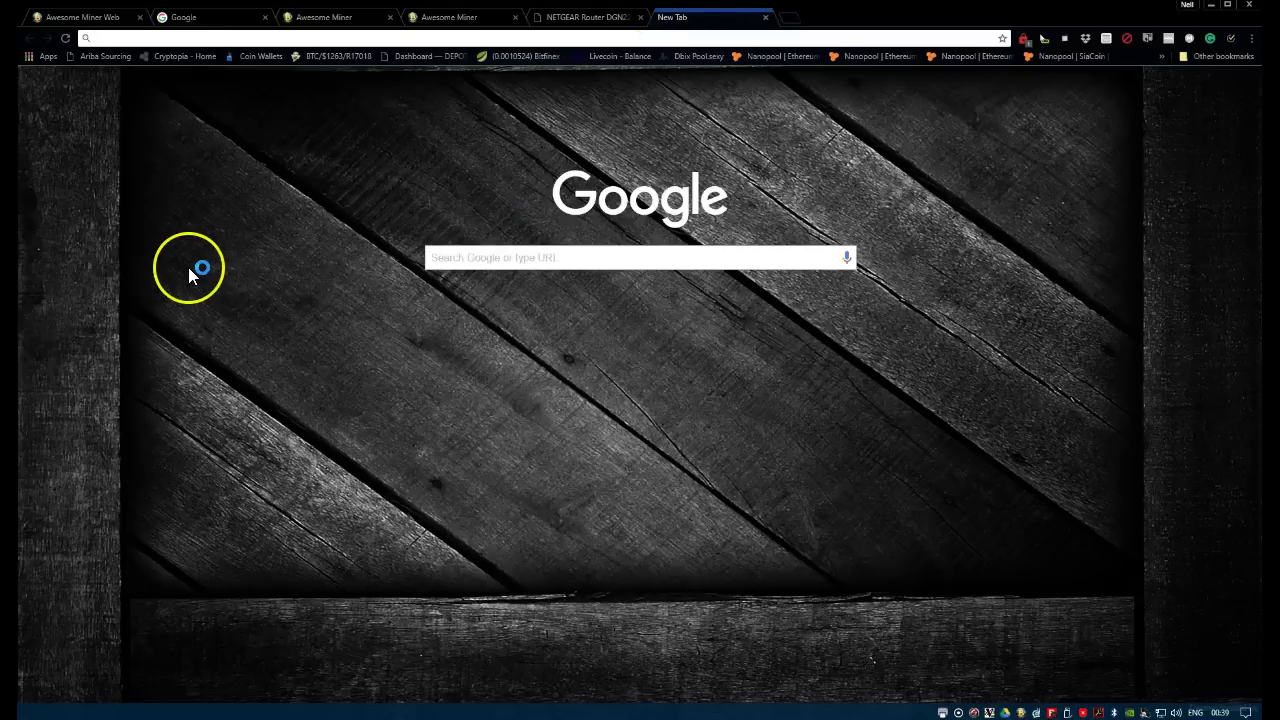
{"action": "type", "text": "google.com"}
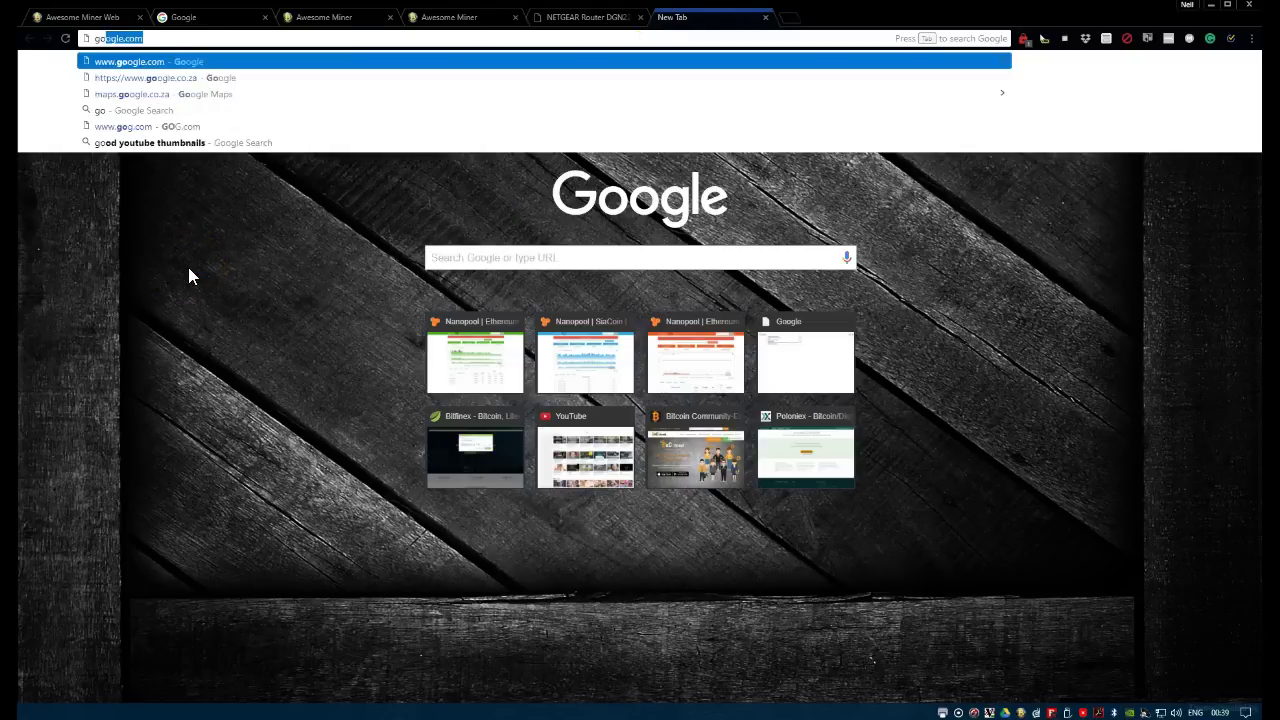
{"action": "key", "text": "Return"}
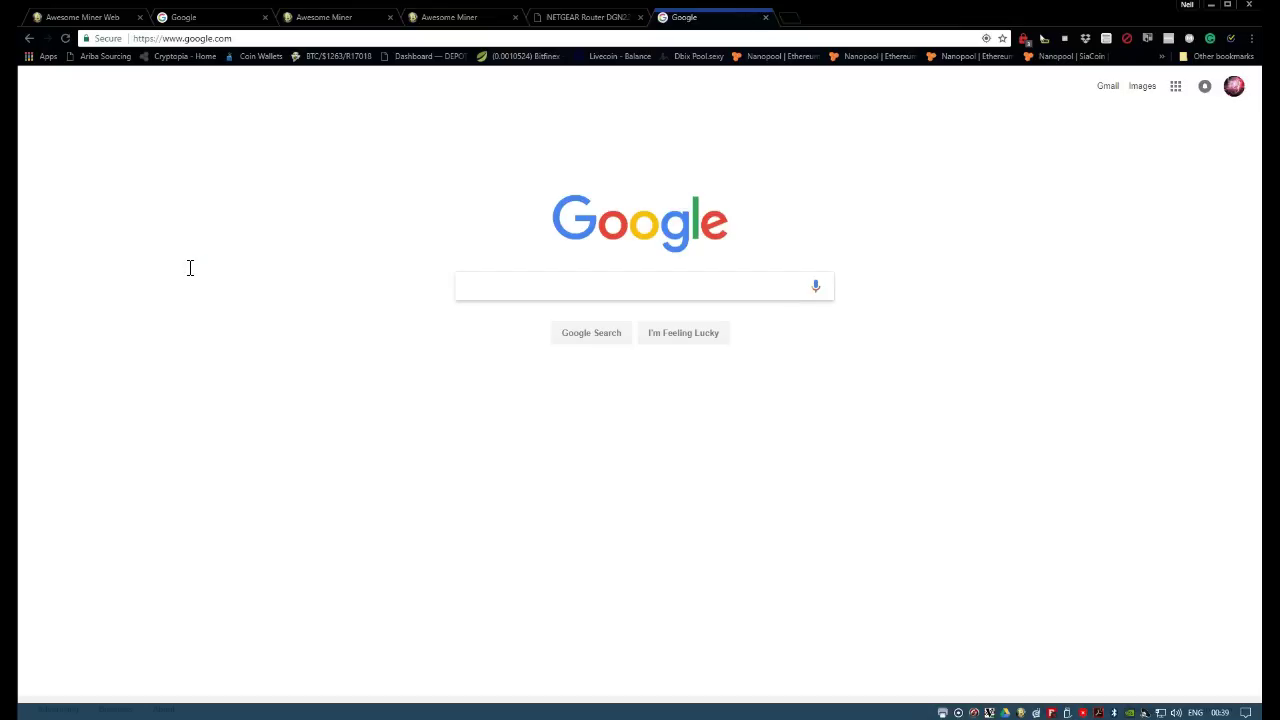
{"action": "type", "text": "my ip"}
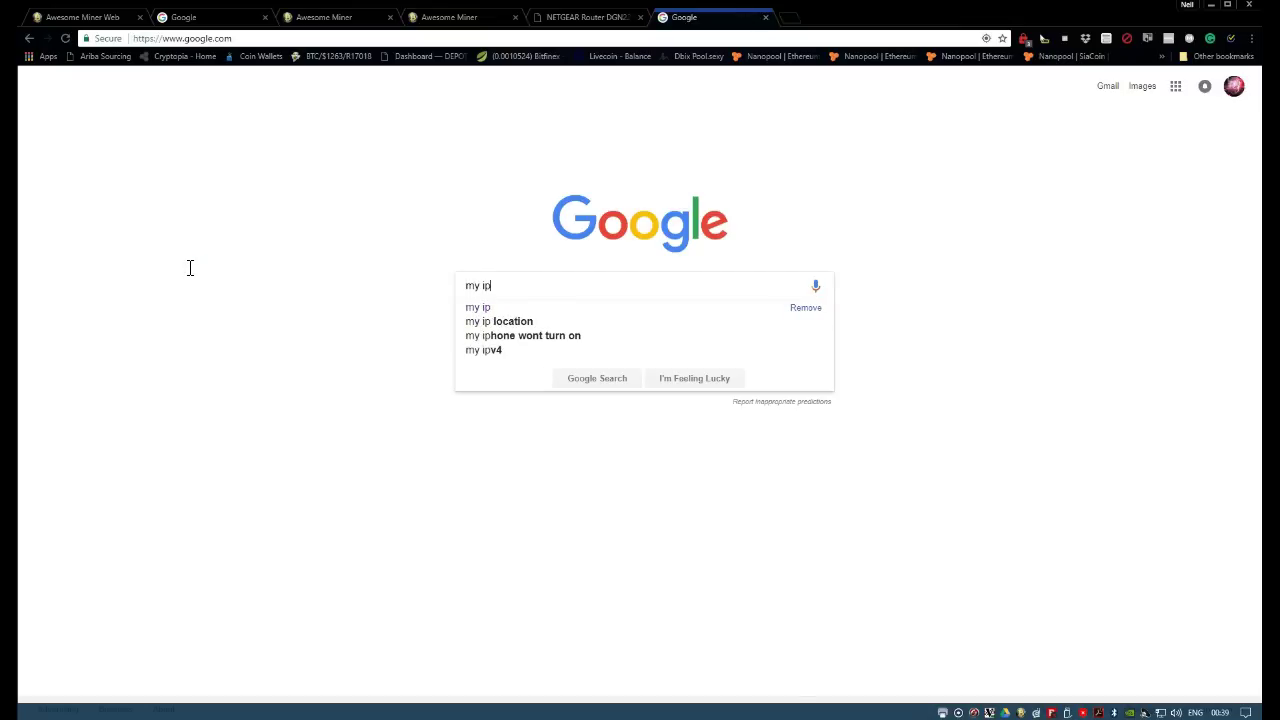
{"action": "key", "text": "Return"}
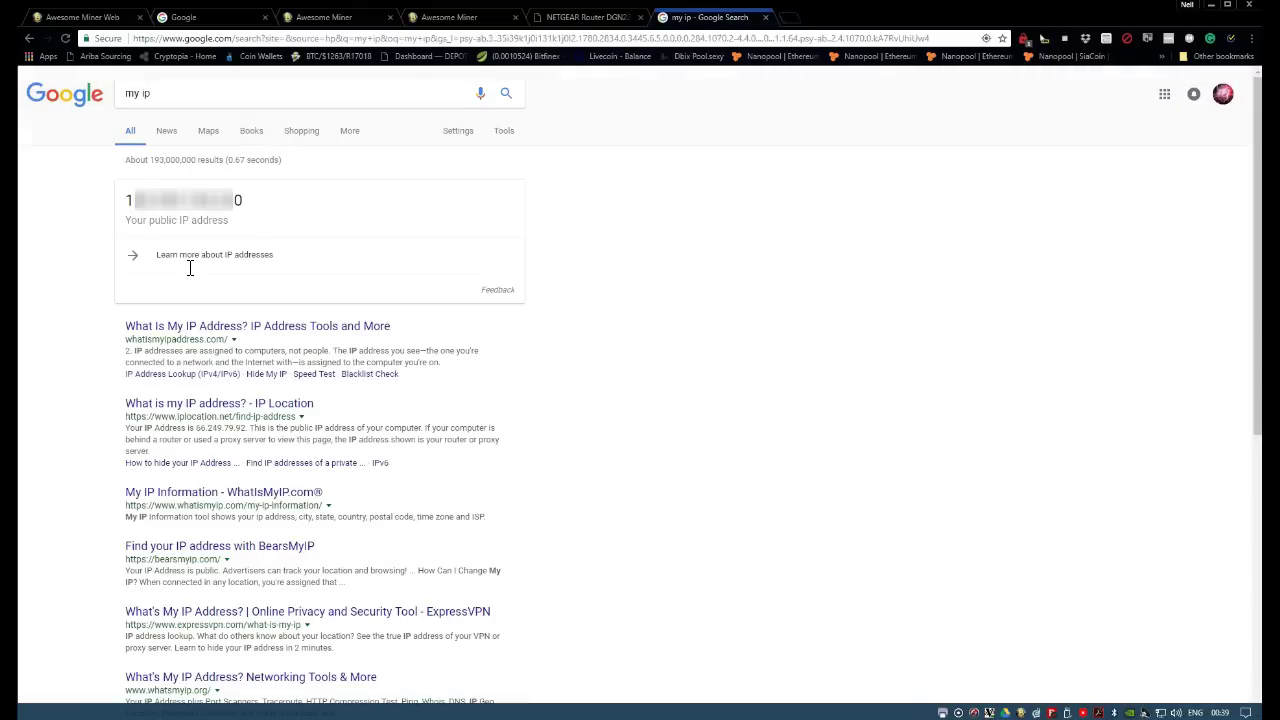
{"action": "left_click", "coordinate": [222, 256]}
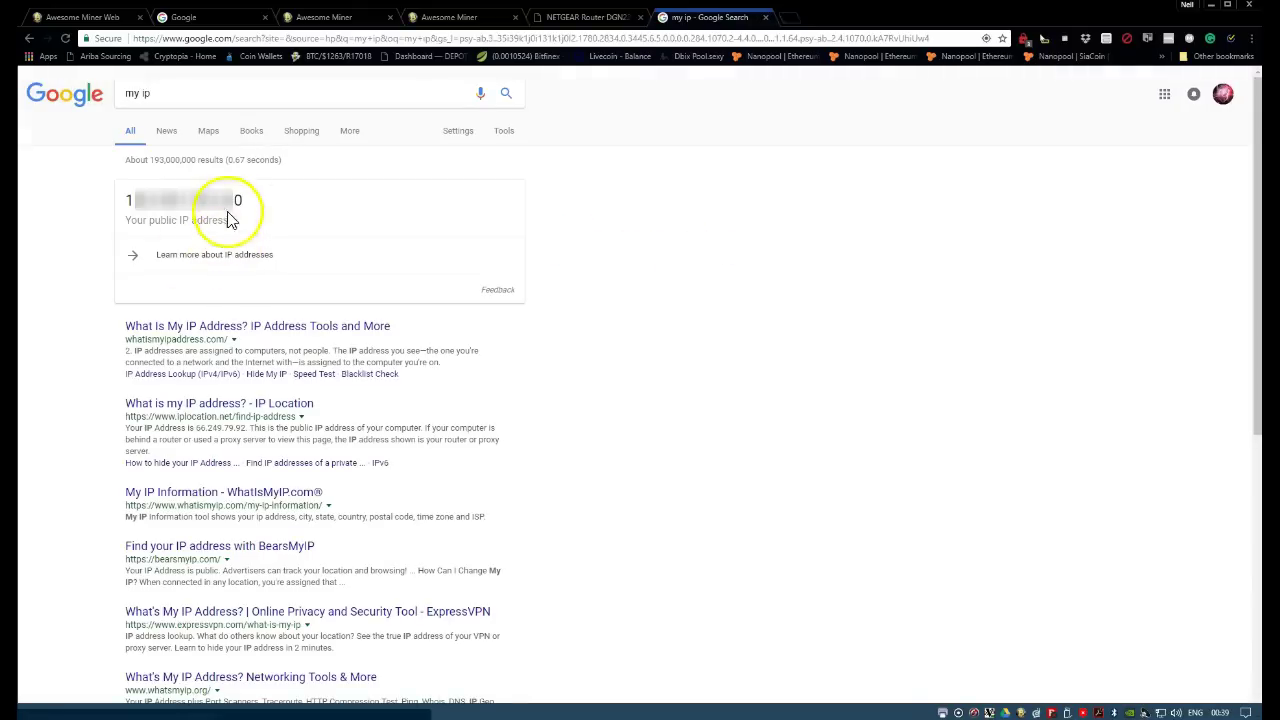
{"action": "left_click_drag", "start_coordinate": [110, 205], "coordinate": [243, 198]}
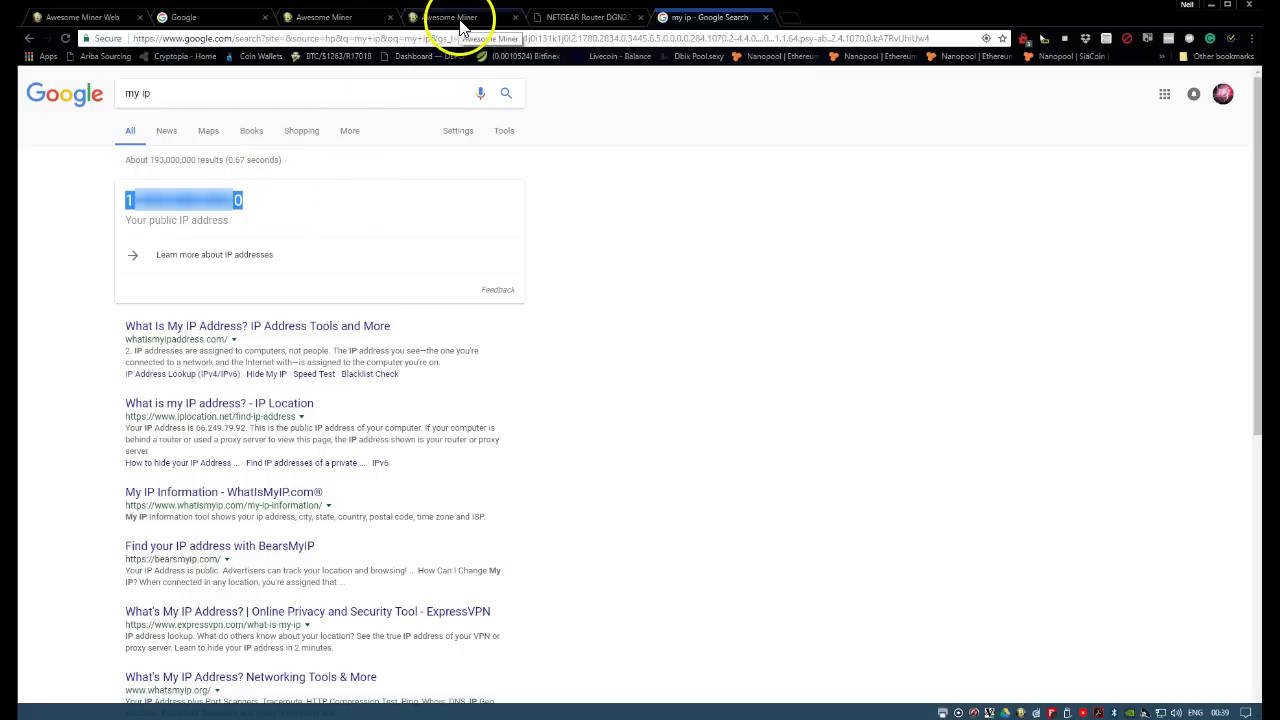
- Copy the public IP address from the 'my ip' search results
{"action": "left_click", "coordinate": [340, 17]}
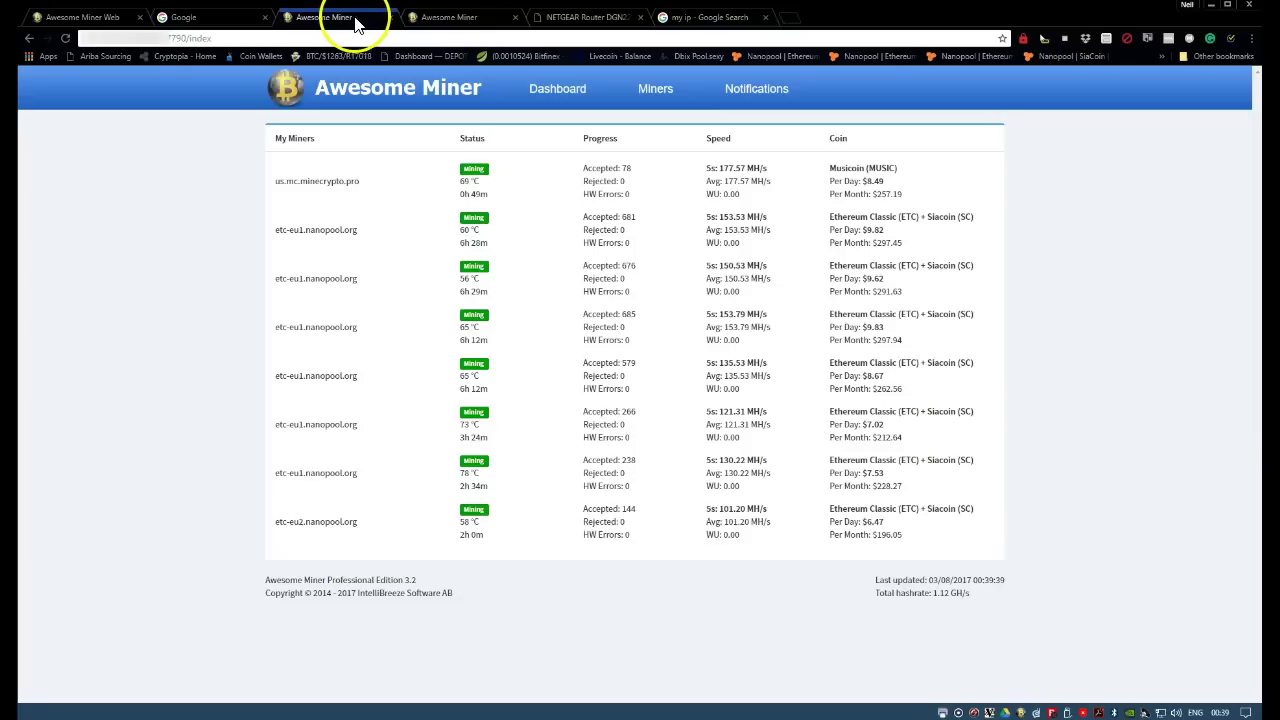
{"action": "left_click", "coordinate": [151, 40]}
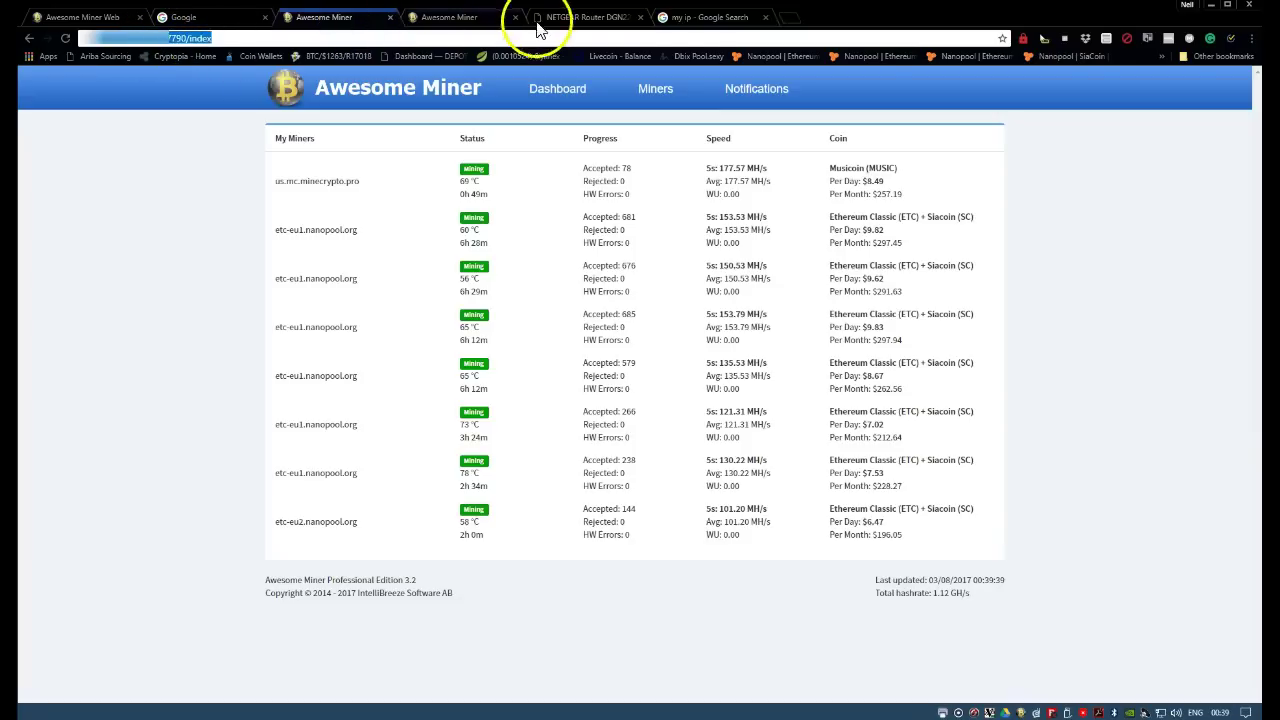
{"action": "left_click", "coordinate": [688, 20]}
{"action": "right_click", "coordinate": [184, 196]}
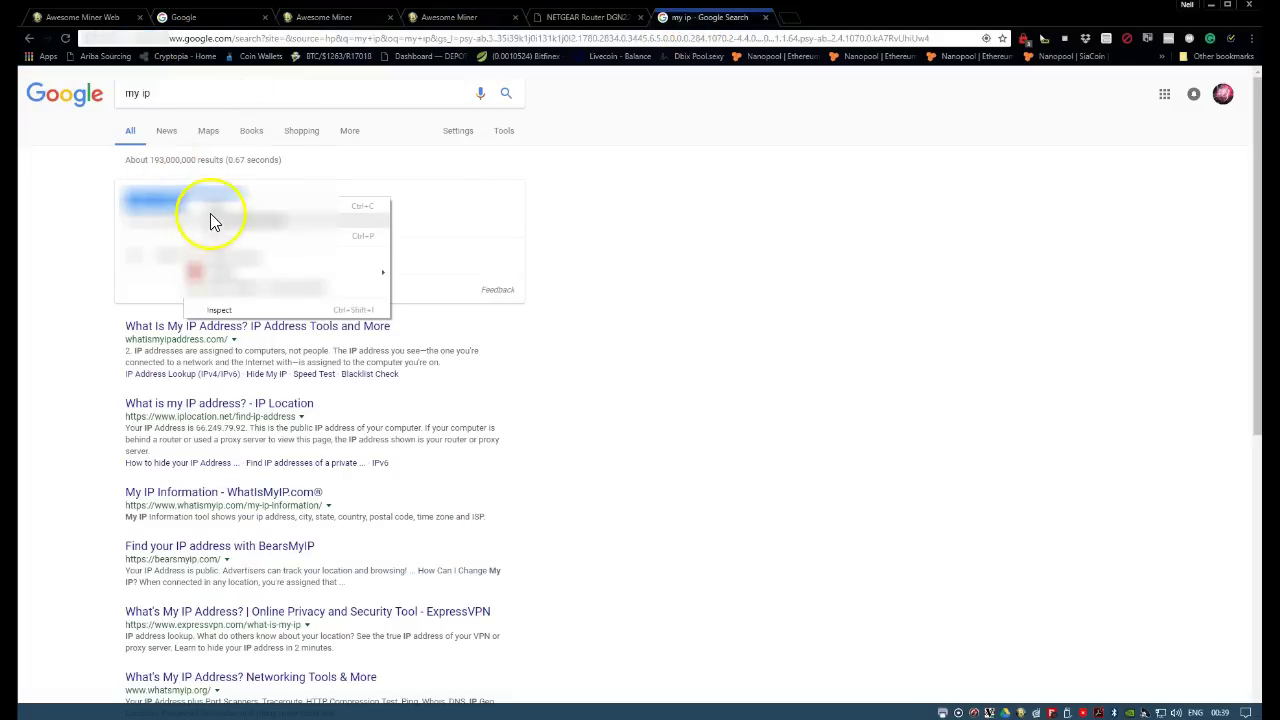
{"action": "left_click", "coordinate": [209, 217]}
- Replace the local host in the dashboard address with the public IP and load it
{"action": "left_click", "coordinate": [322, 17]}
{"action": "left_click", "coordinate": [157, 38]}
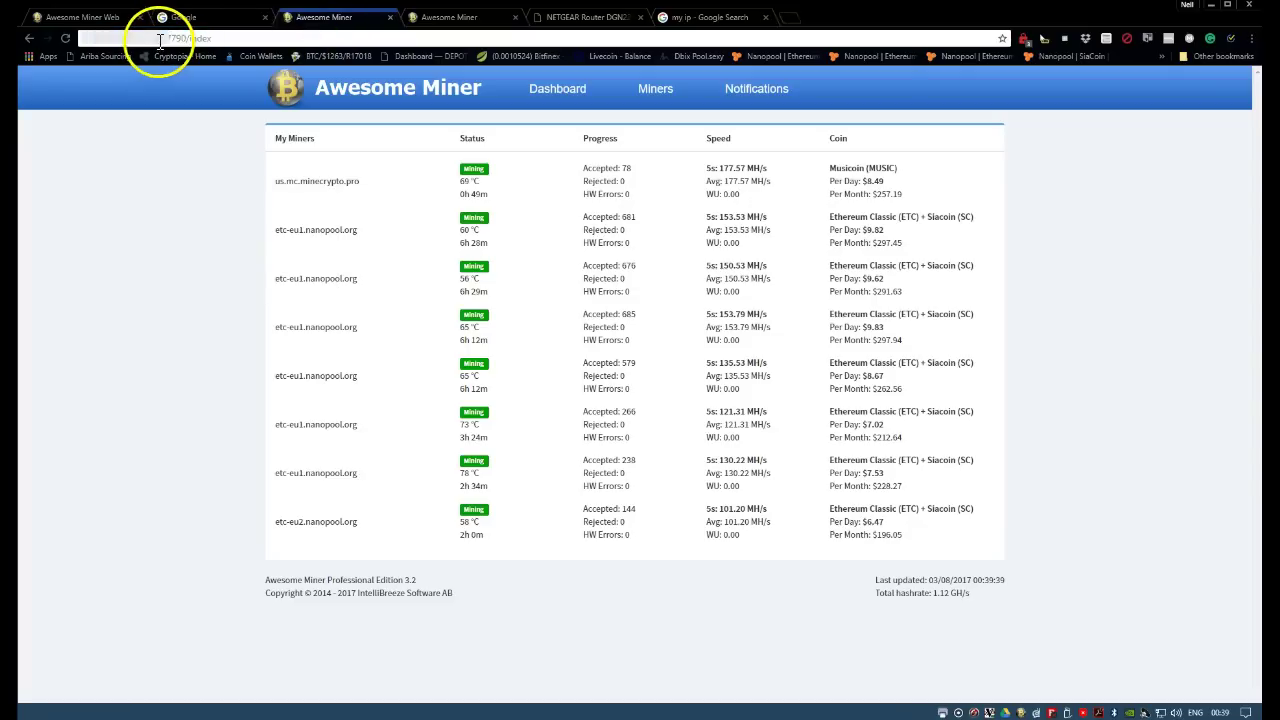
{"action": "left_click_drag", "start_coordinate": [158, 38], "coordinate": [51, 51]}
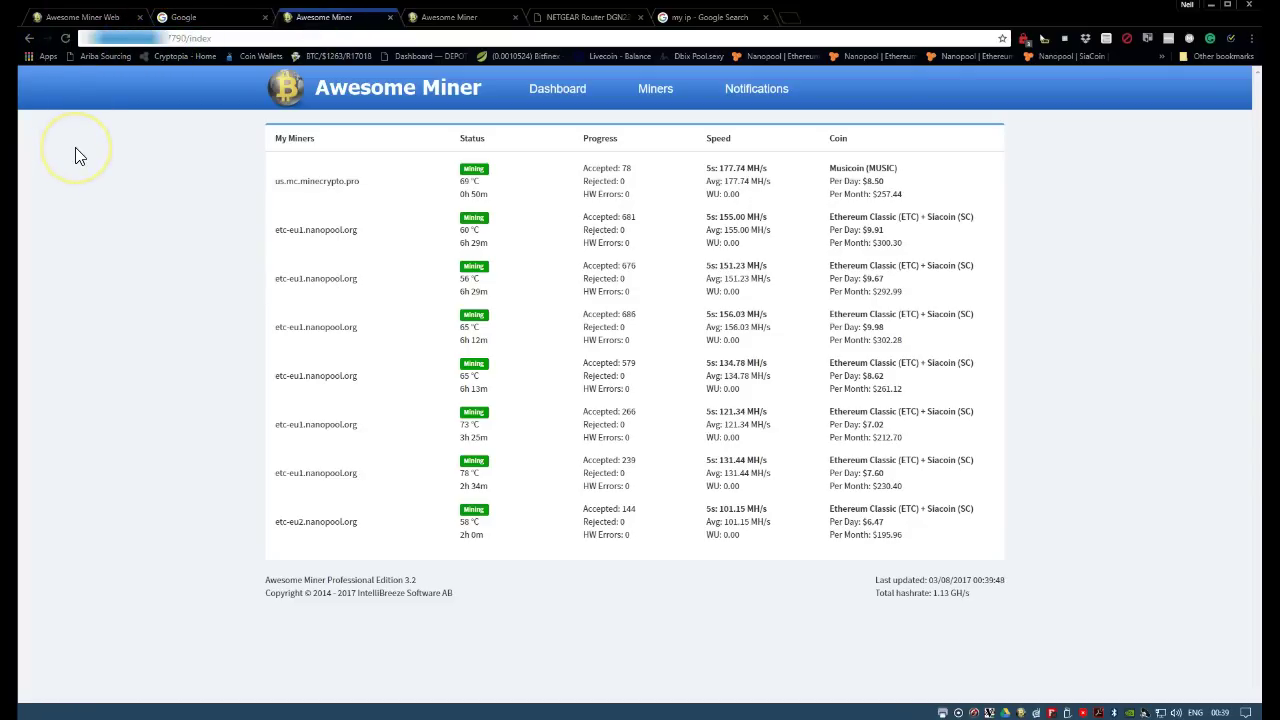
{"action": "key", "text": "ctrl+v"}
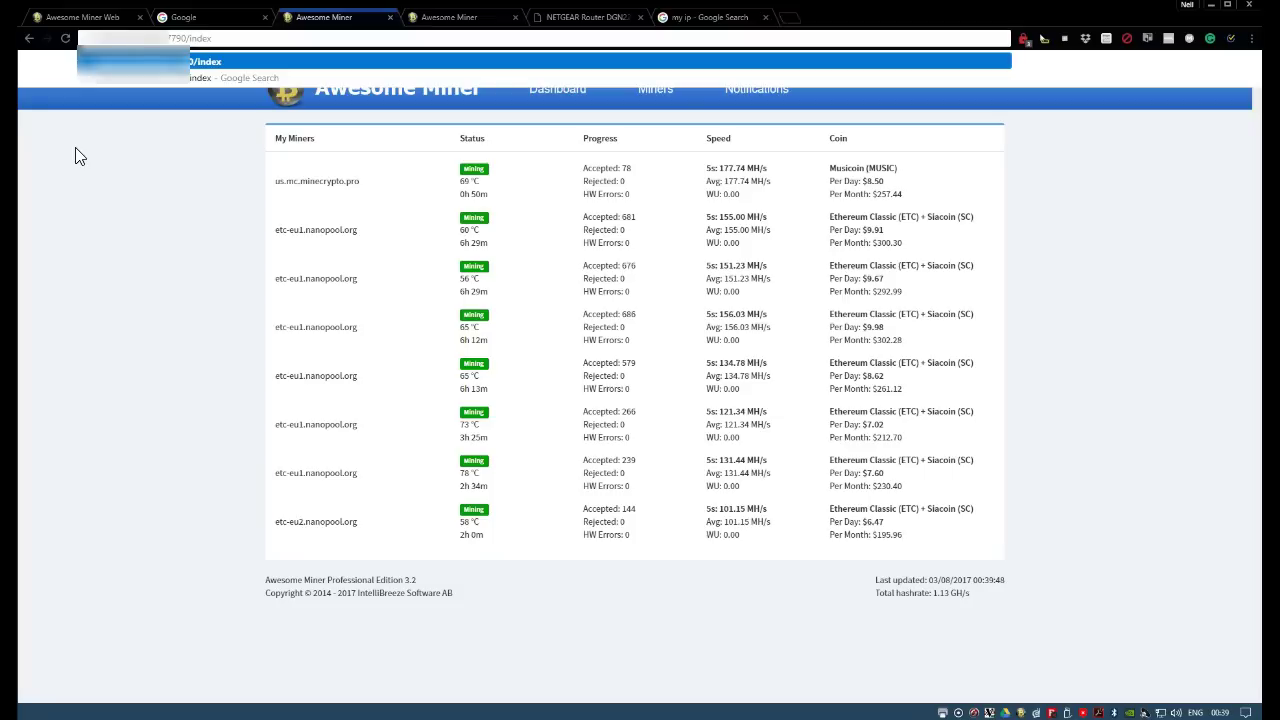
{"action": "key", "text": "Return"}
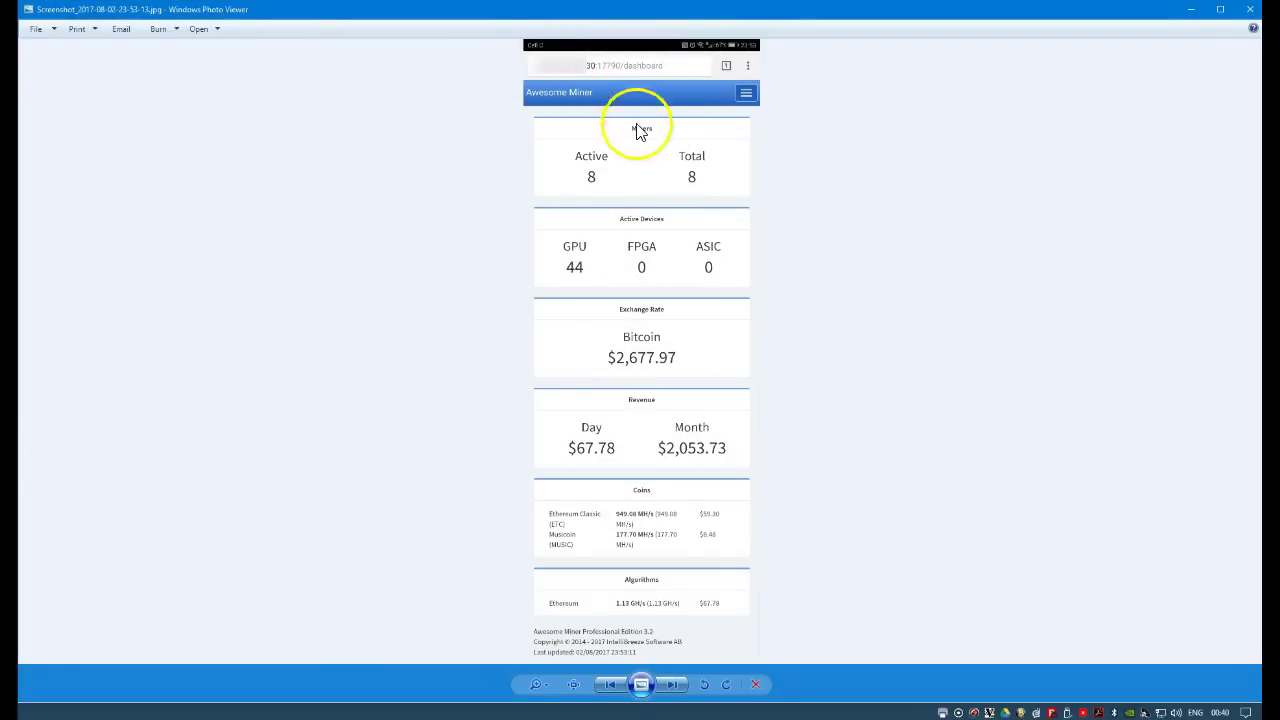
- View the previous phone screenshot of the miners list, then close Windows Photo Viewer
{"action": "key", "text": "Left"}
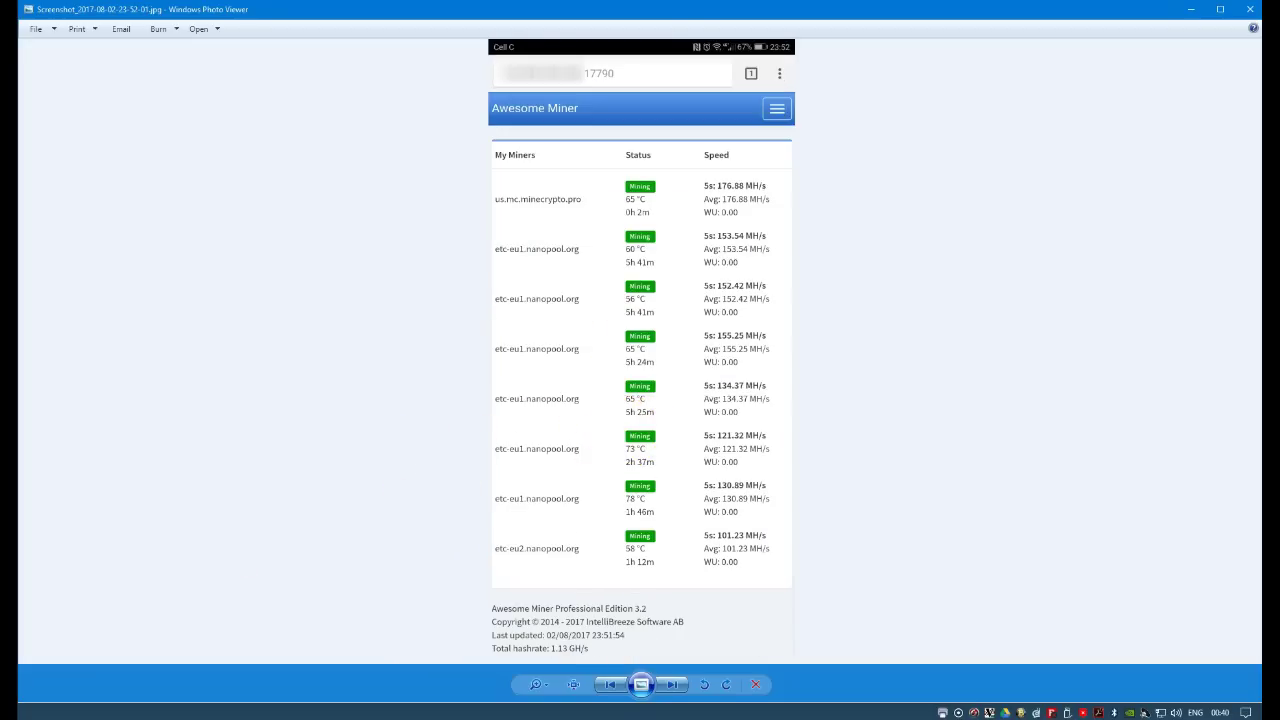
{"action": "key", "text": "alt+F4"}
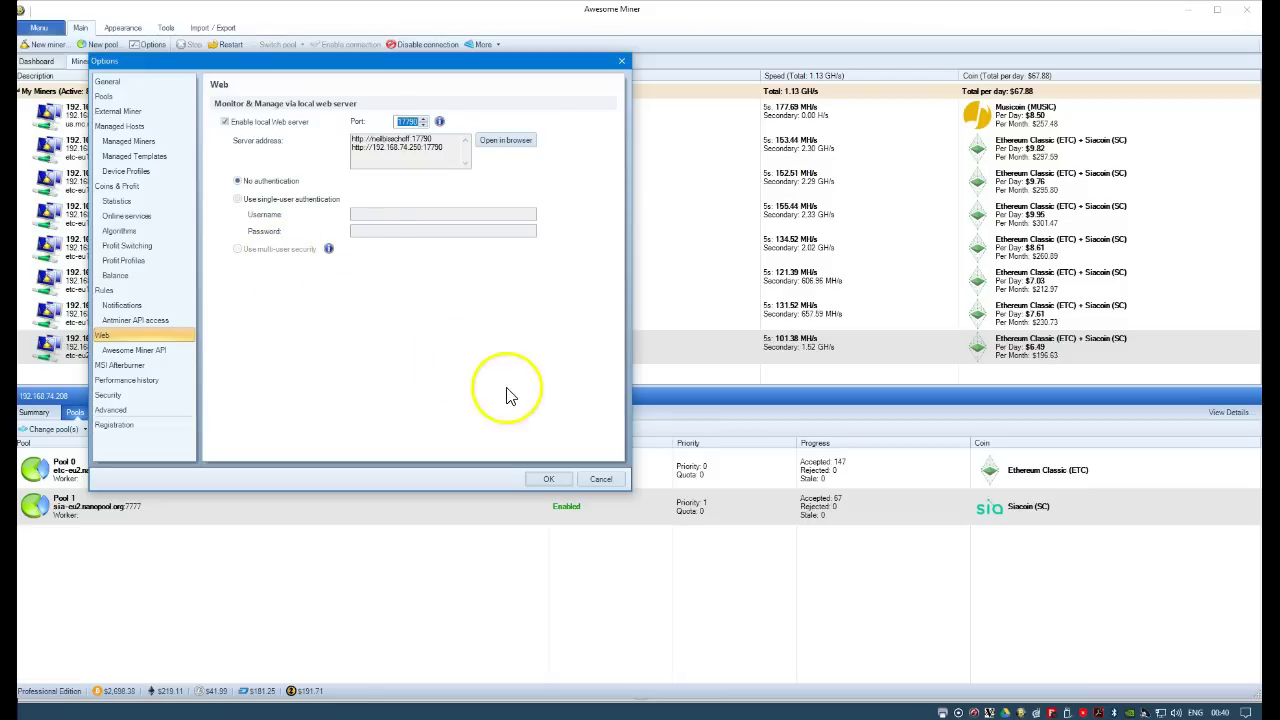
- Confirm the web server options with OK and return to the Chrome dashboard
{"action": "left_click", "coordinate": [546, 479]}
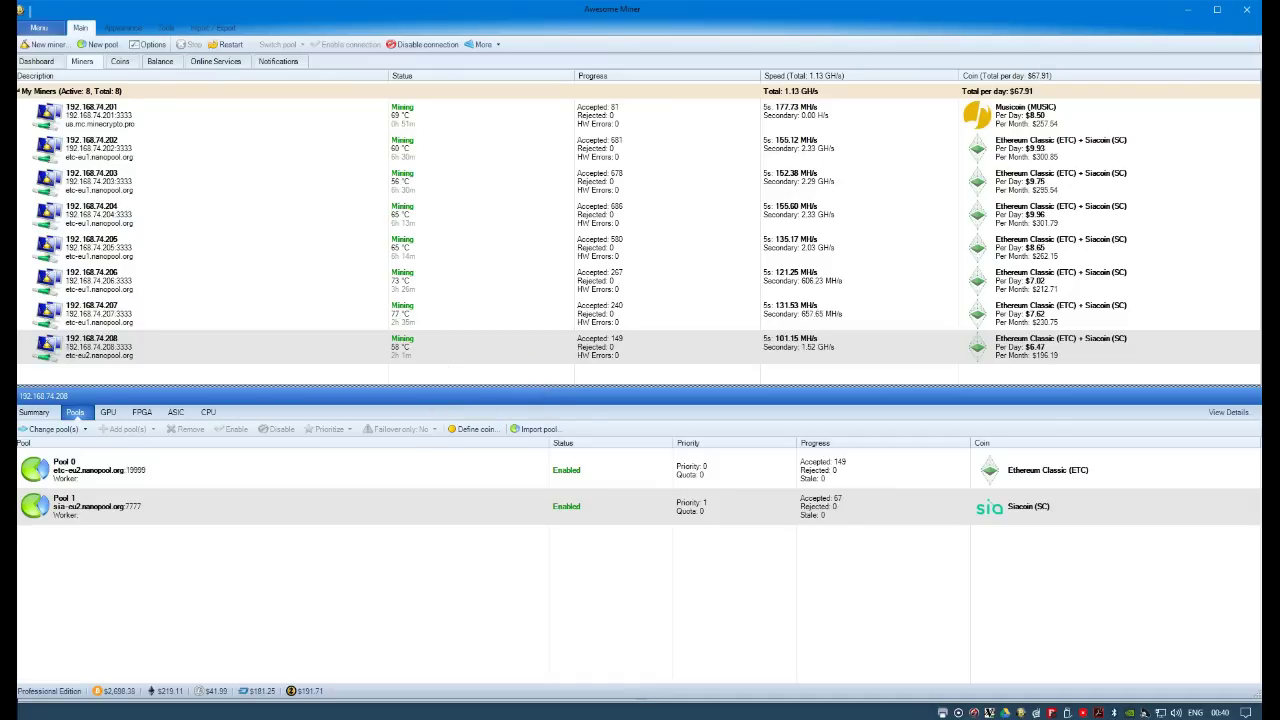
{"action": "key", "text": "alt+Tab"}
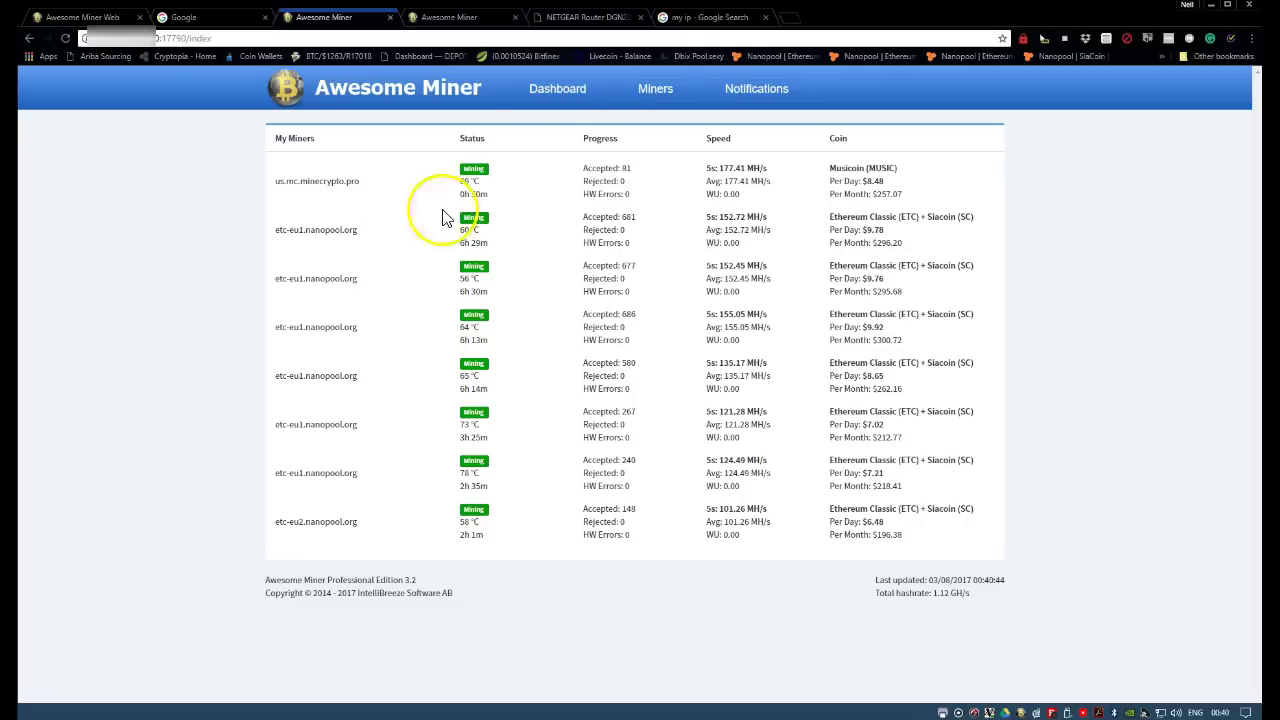
- Reselect the public IP on the 'my ip' results, then return to the Awesome Miner app
{"action": "left_click", "coordinate": [690, 18]}
{"action": "left_click_drag", "start_coordinate": [309, 191], "coordinate": [157, 221]}
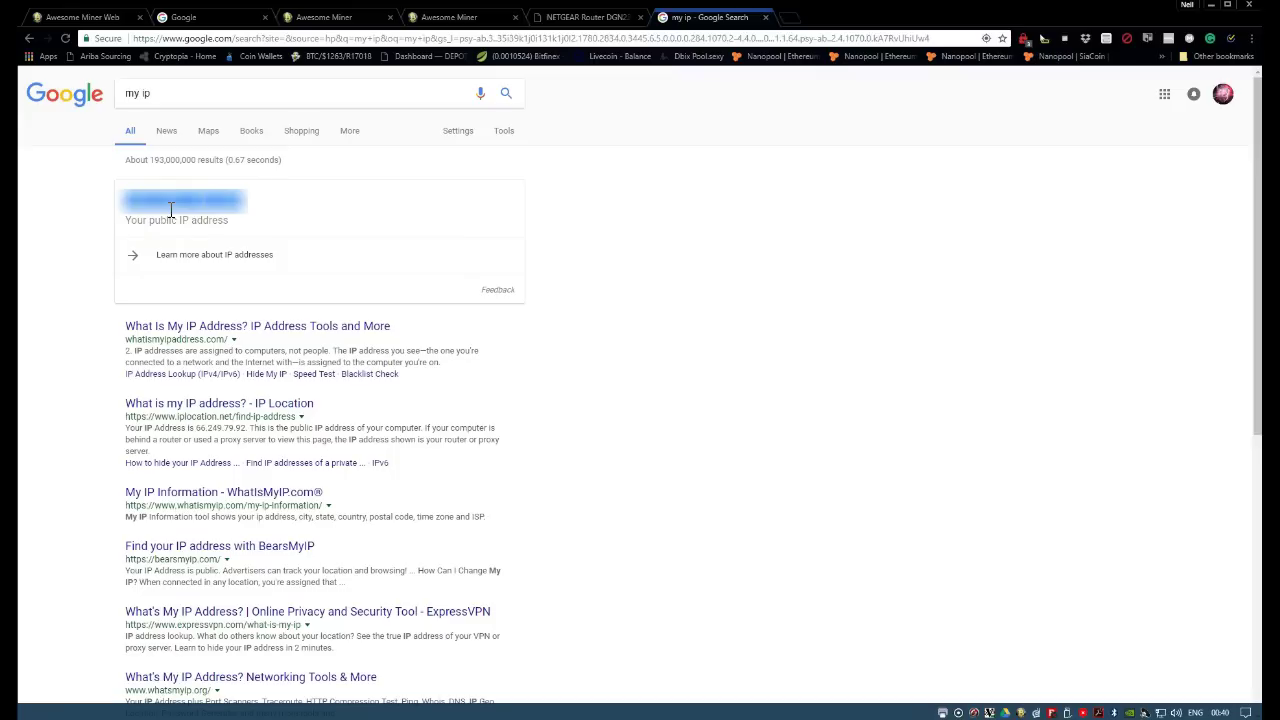
{"action": "left_click", "coordinate": [150, 205]}
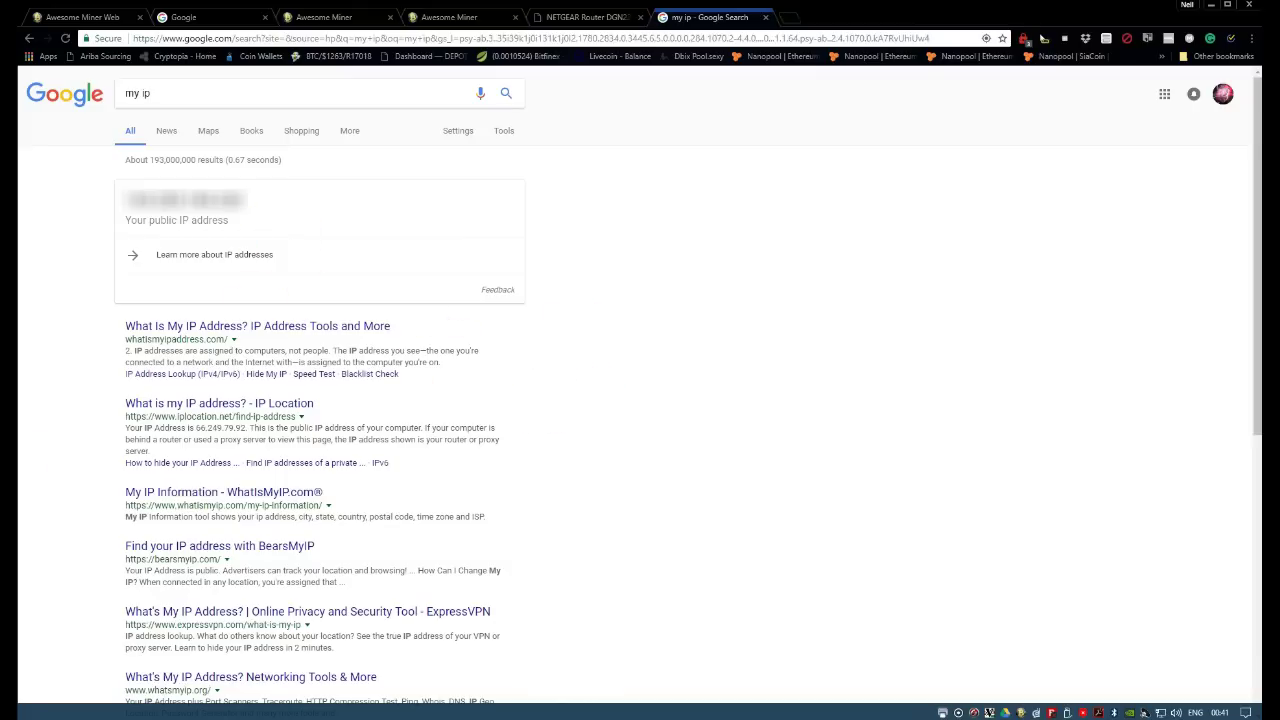
{"action": "key", "text": "alt+Tab"}
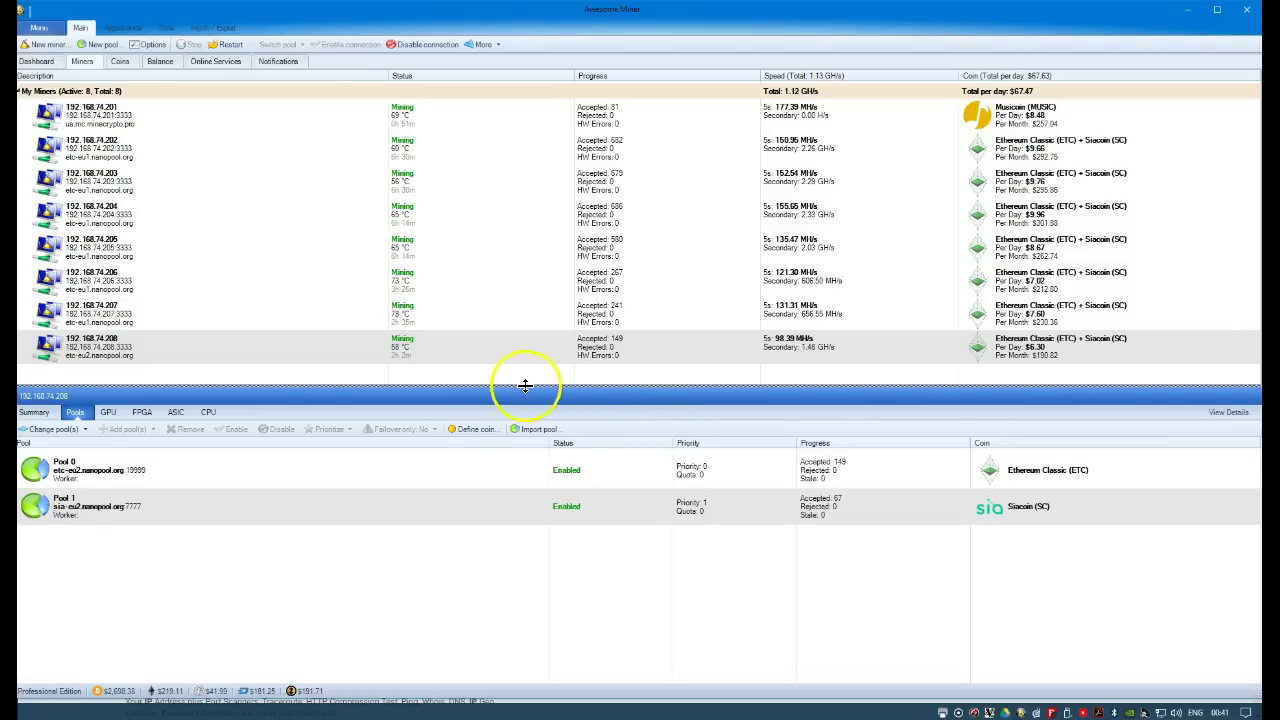
- Inspect GPUs 0 through 3 in the rig's GPU tab, then return to Chrome
{"action": "left_click", "coordinate": [108, 414]}
{"action": "left_click", "coordinate": [108, 470]}
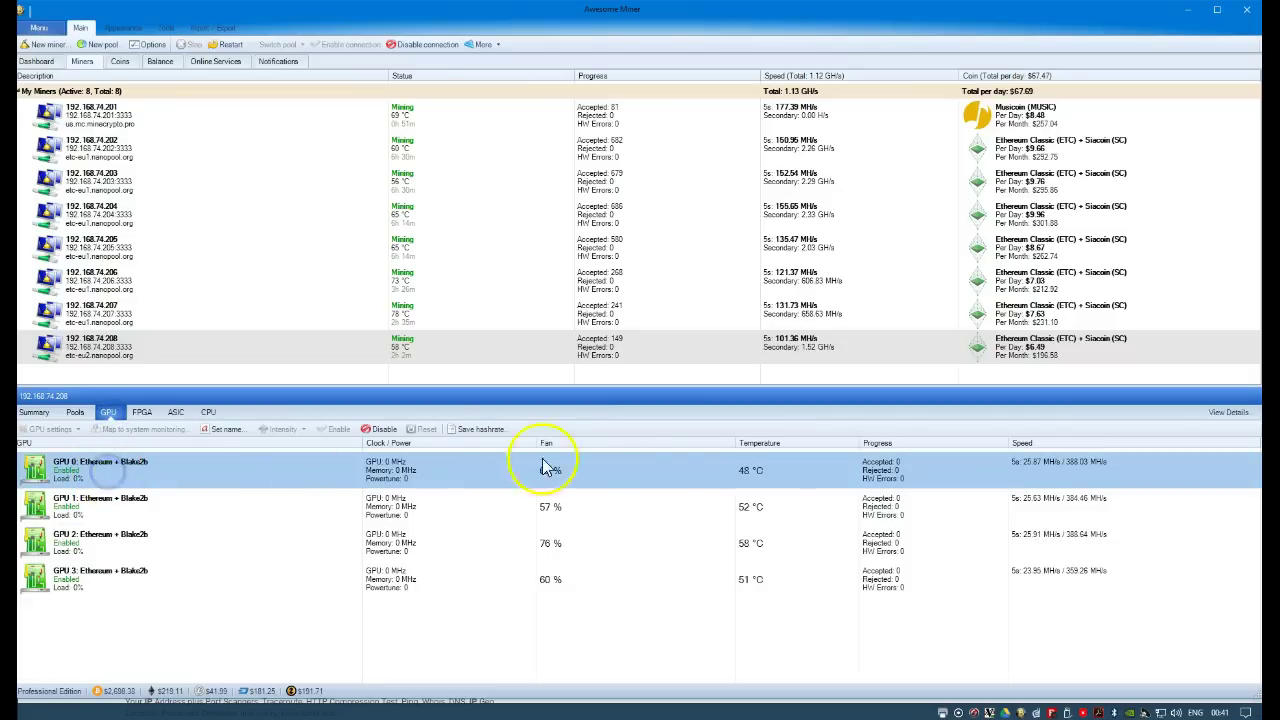
{"action": "left_click", "coordinate": [400, 508]}
{"action": "left_click", "coordinate": [405, 545]}
{"action": "left_click", "coordinate": [408, 583]}
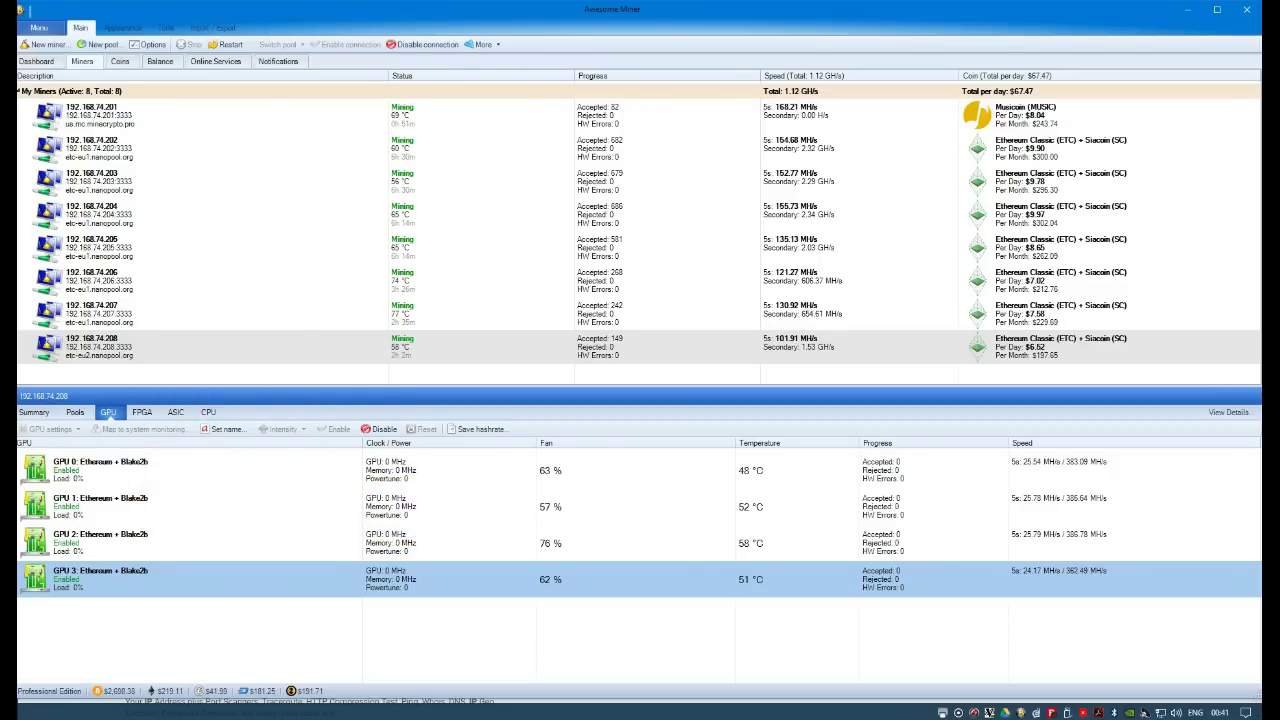
{"action": "key", "text": "alt+Tab"}
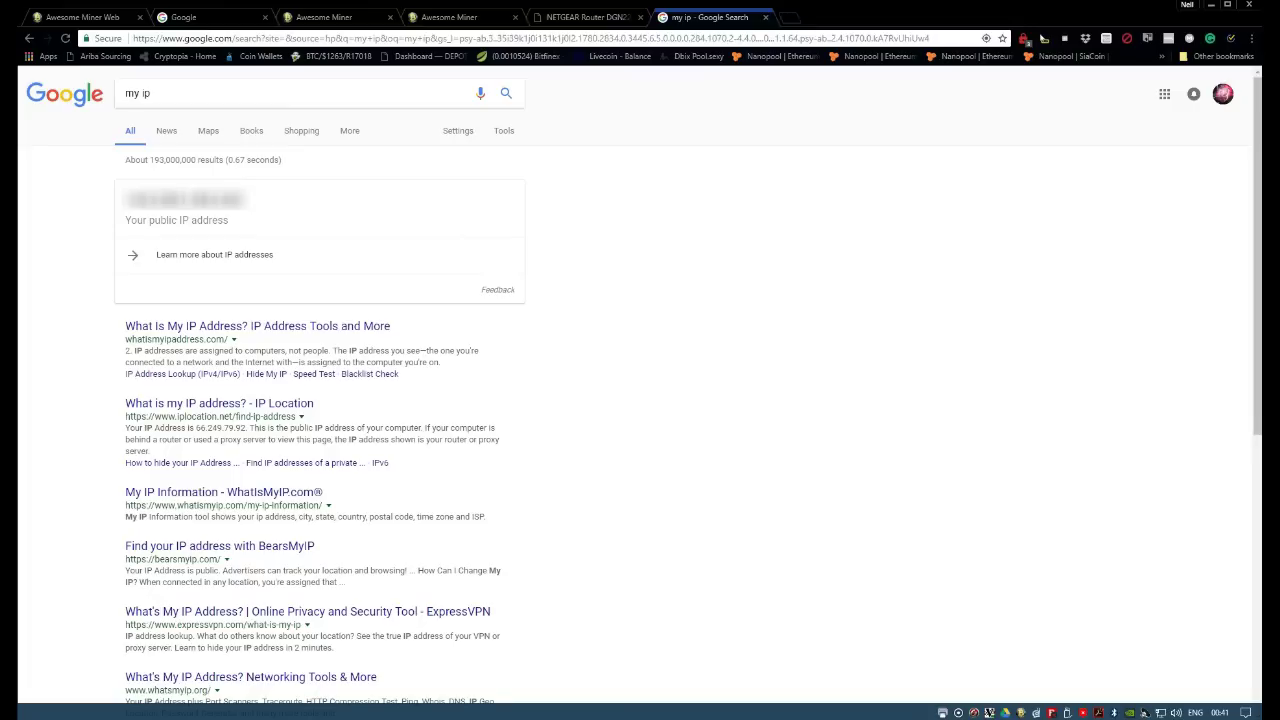
- On the Awesome Miner Buy page, follow the 'Large scale GPU overclocking' link
{"action": "left_click", "coordinate": [110, 17]}
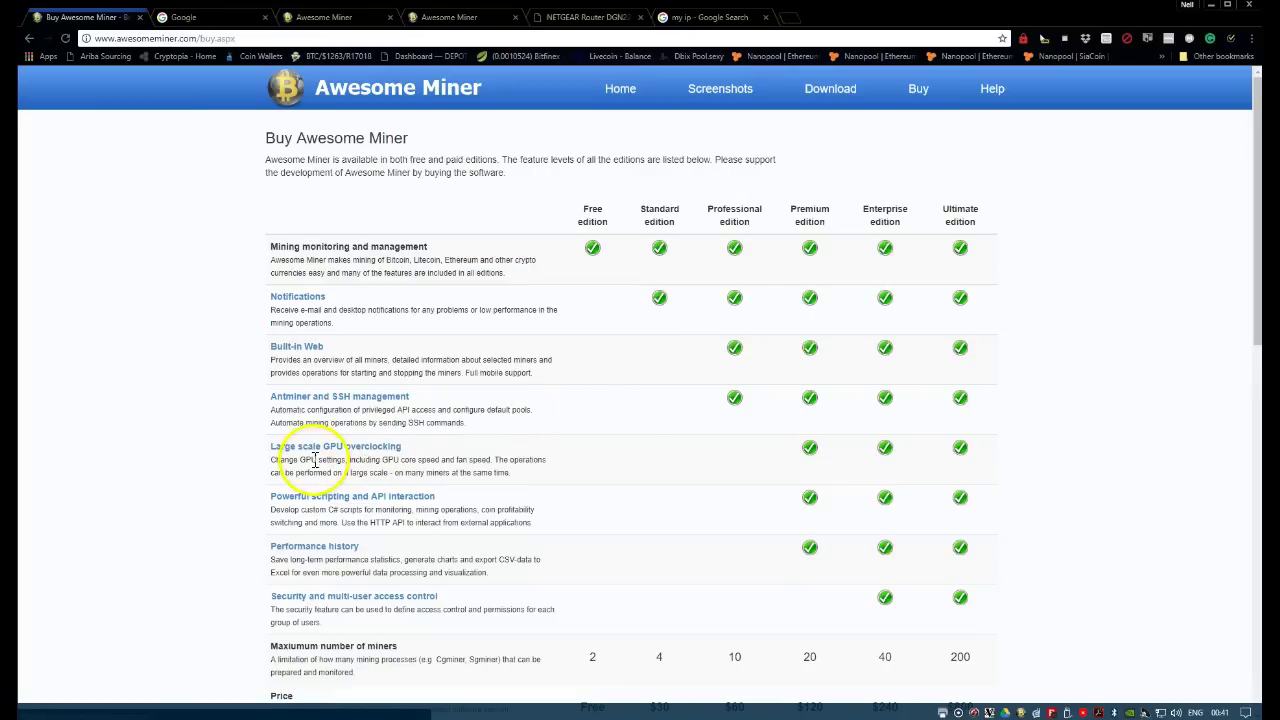
{"action": "left_click_drag", "start_coordinate": [276, 463], "coordinate": [543, 466]}
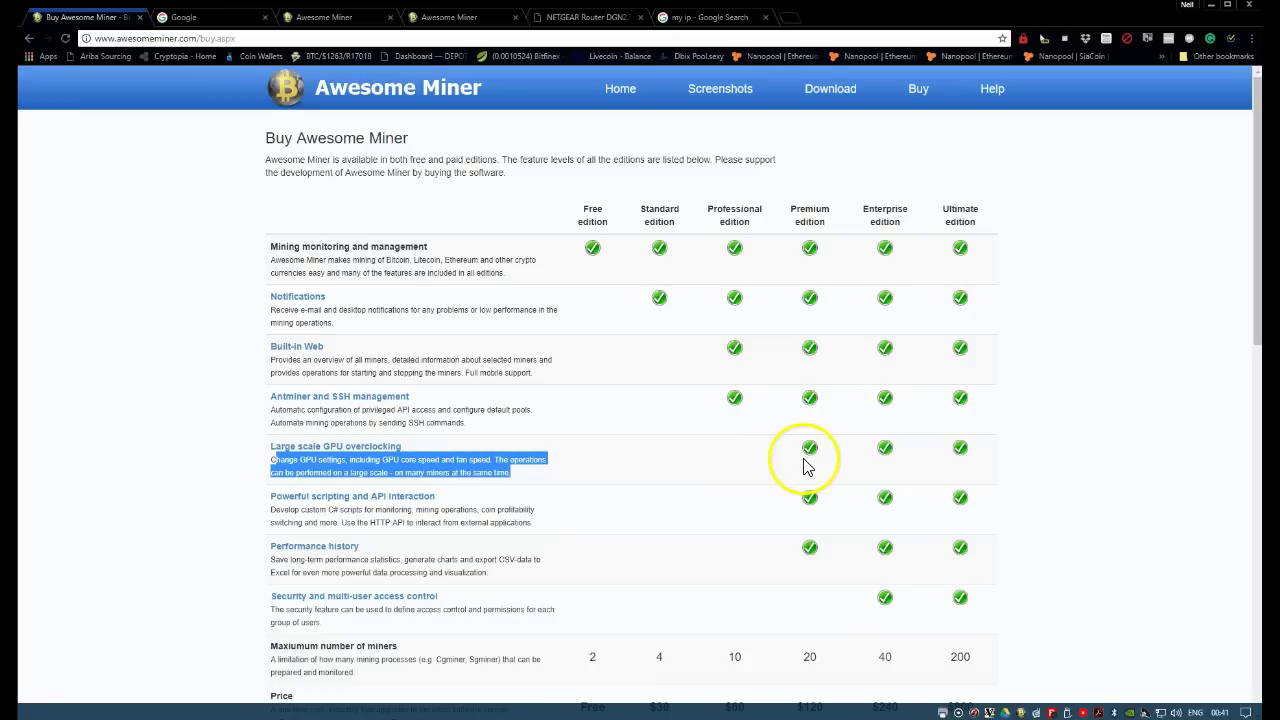
{"action": "left_click", "coordinate": [322, 453]}
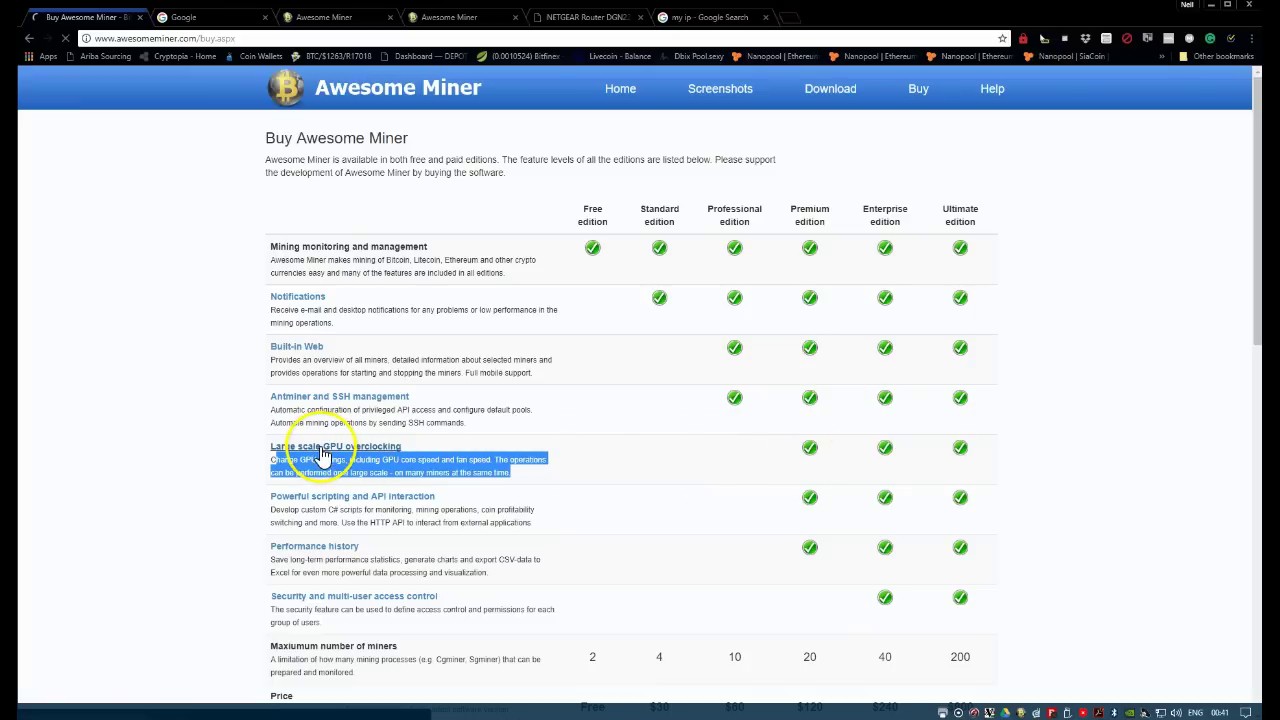